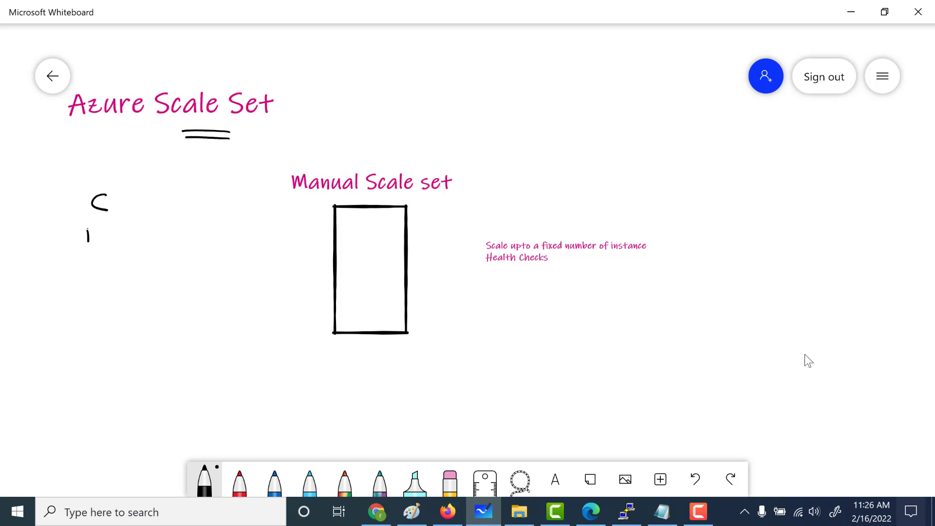
# Mark up the Manual Scale set diagram with a brace beside the handwritten notes and three small boxes stacked inside the rectangle
pyautogui.moveTo(79, 192)
pyautogui.mouseDown()
pyautogui.moveTo(74, 238)
pyautogui.moveTo(120, 241)
pyautogui.moveTo(106, 229)
pyautogui.mouseUp()
pyautogui.moveTo(347, 223)
pyautogui.mouseDown()
pyautogui.moveTo(348, 244)
pyautogui.moveTo(380, 243)
pyautogui.moveTo(380, 222)
pyautogui.moveTo(347, 223)
pyautogui.mouseUp()
pyautogui.moveTo(349, 259)
pyautogui.mouseDown()
pyautogui.moveTo(367, 277)
pyautogui.moveTo(379, 258)
pyautogui.moveTo(349, 258)
pyautogui.mouseUp()
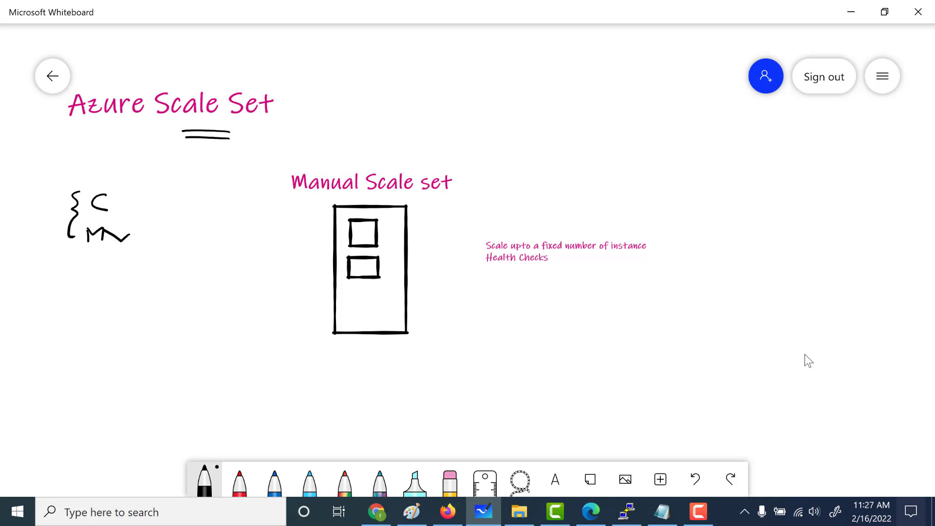
pyautogui.moveTo(351, 287)
pyautogui.mouseDown()
pyautogui.moveTo(352, 305)
pyautogui.moveTo(373, 313)
pyautogui.moveTo(381, 290)
pyautogui.moveTo(351, 287)
pyautogui.mouseUp()
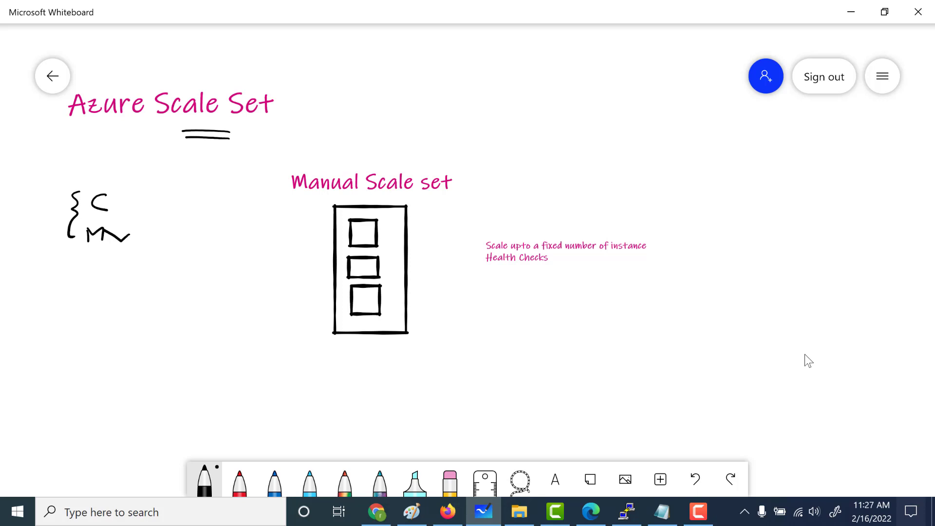
pyautogui.moveTo(323, 287); pyautogui.dragTo(320, 317)
pyautogui.moveTo(476, 256); pyautogui.dragTo(459, 245)
pyautogui.moveTo(391, 234); pyautogui.dragTo(436, 258)
pyautogui.moveTo(286, 191); pyautogui.dragTo(259, 184)
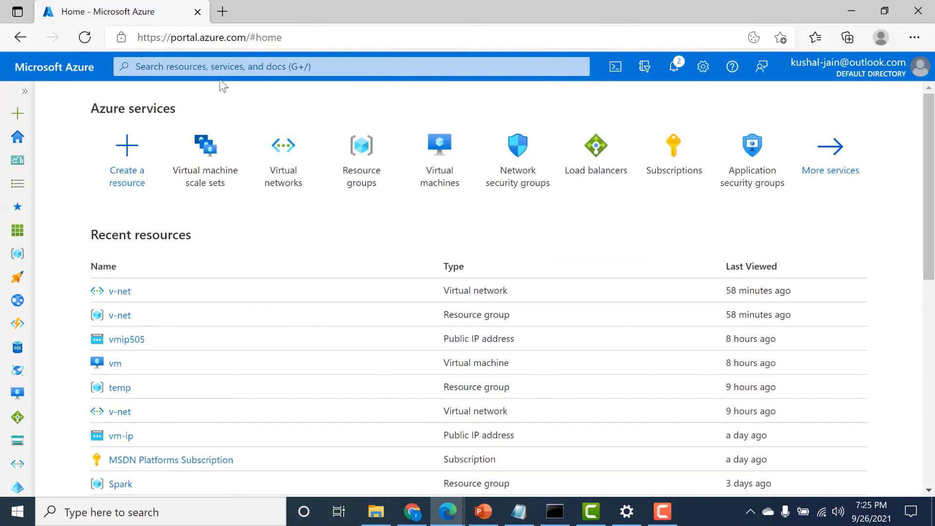
pyautogui.click(250, 67)
pyautogui.write('vis')
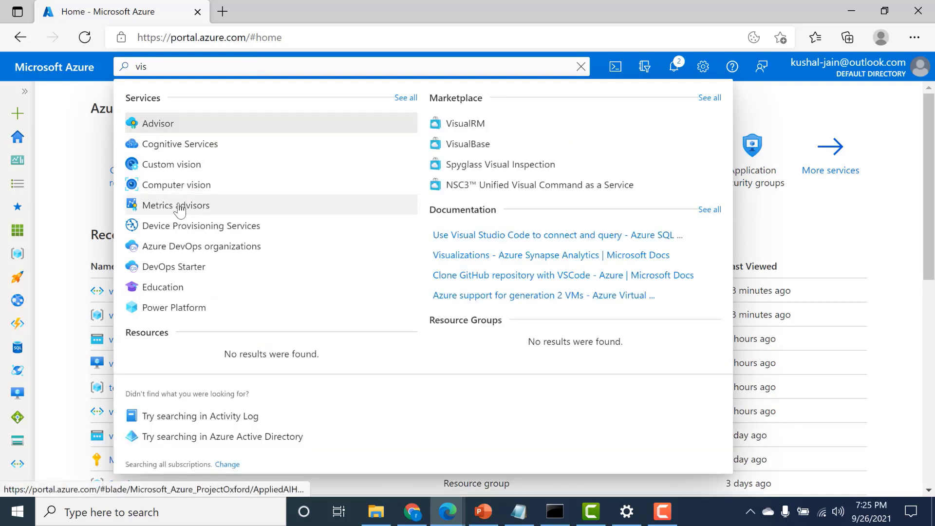
pyautogui.press('BackSpace')
pyautogui.write('rtual')
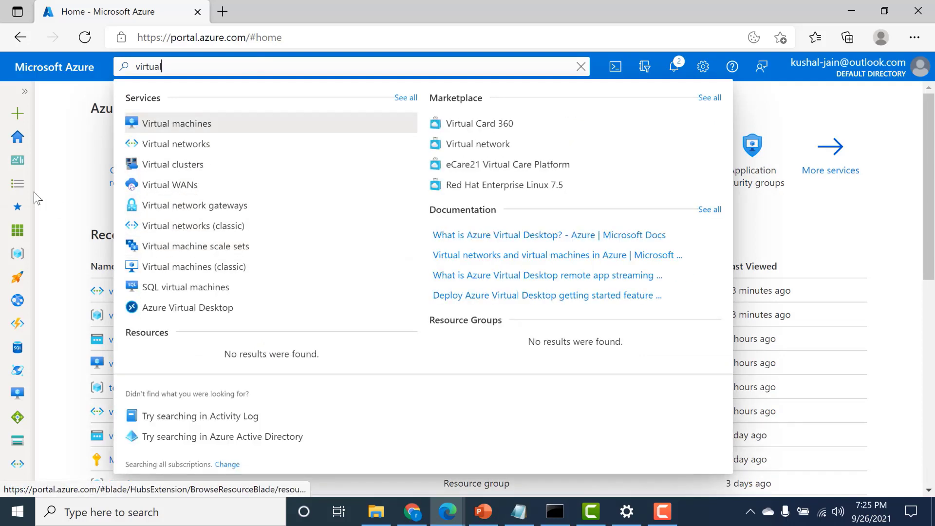
# Open Virtual machine scale sets from the Compute category of all services and start creating a new scale set
pyautogui.click(17, 195)
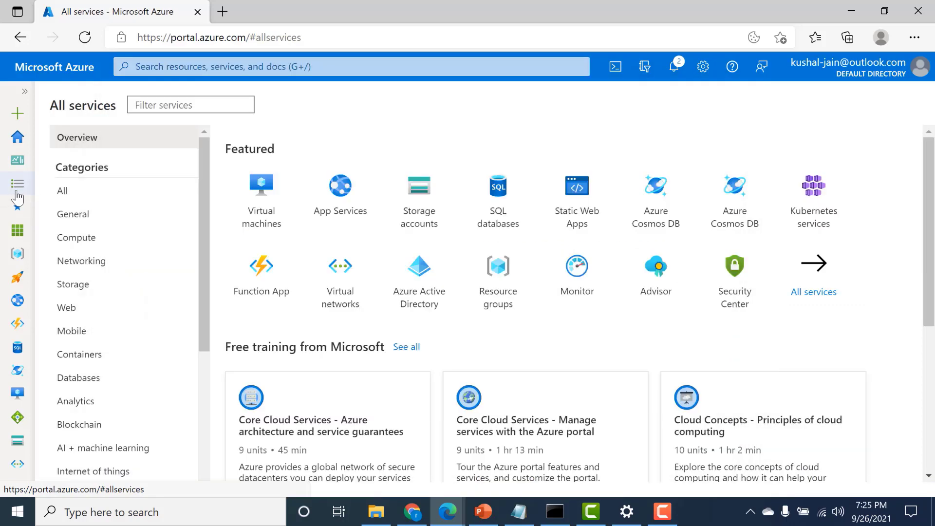
pyautogui.click(101, 252)
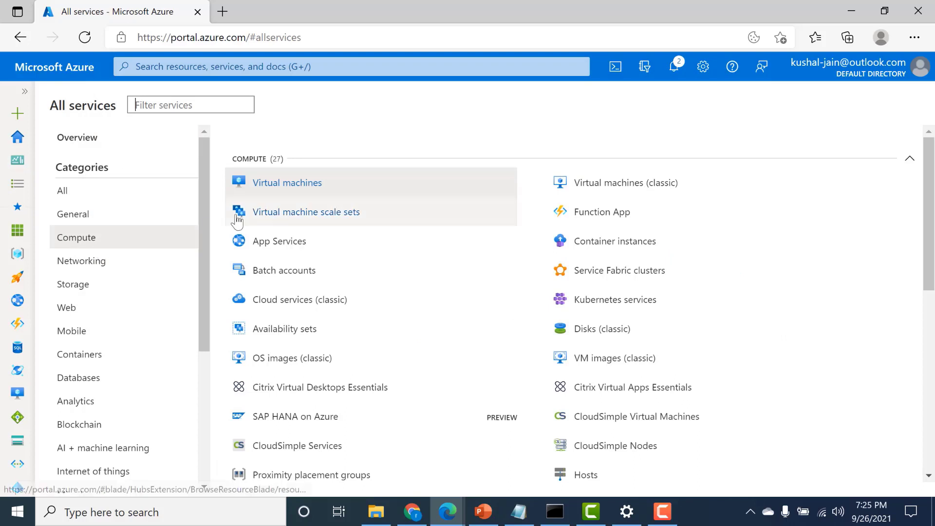
pyautogui.moveTo(248, 216)
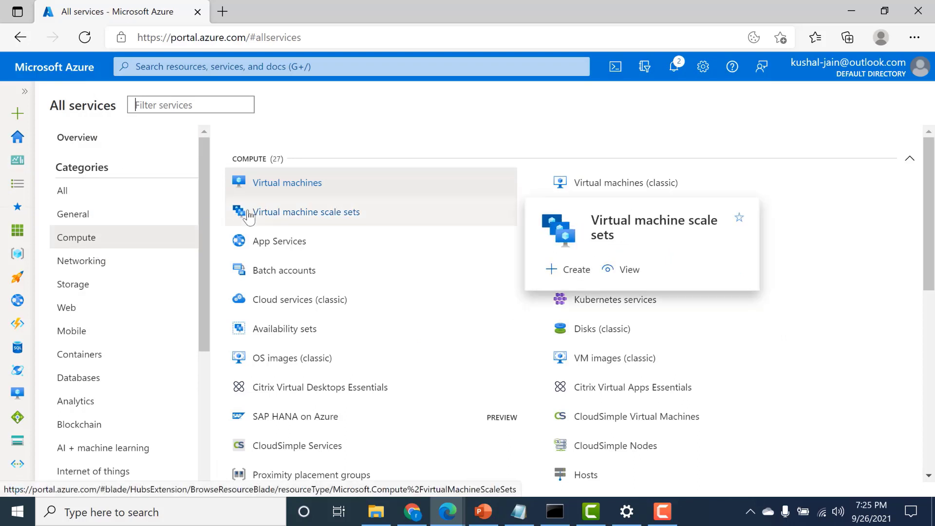
pyautogui.click(249, 216)
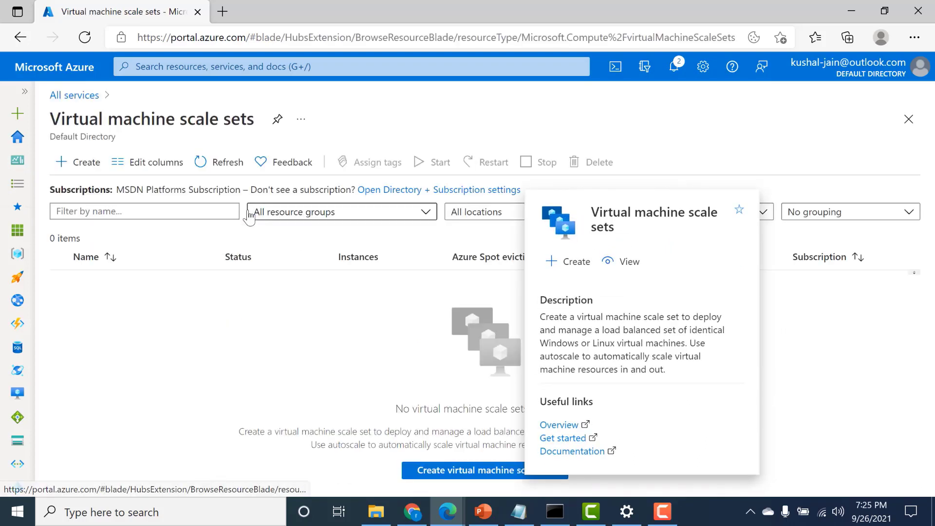
pyautogui.click(74, 166)
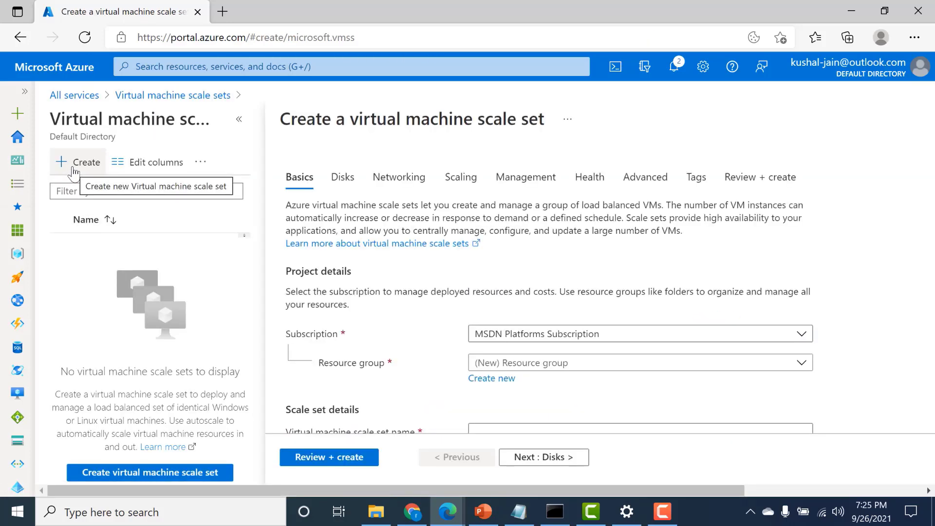
# Assign the scale set to the v-net resource group and name it vscaleset
pyautogui.click(522, 365)
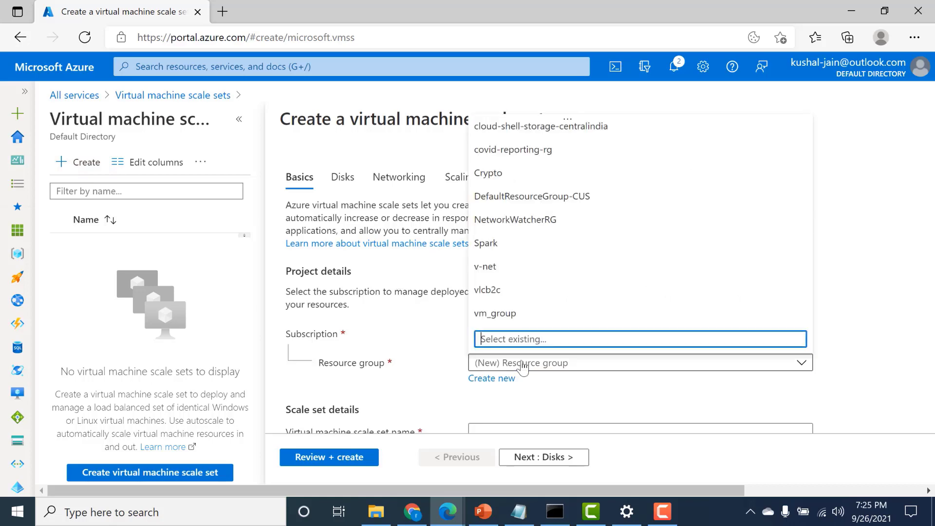
pyautogui.click(526, 273)
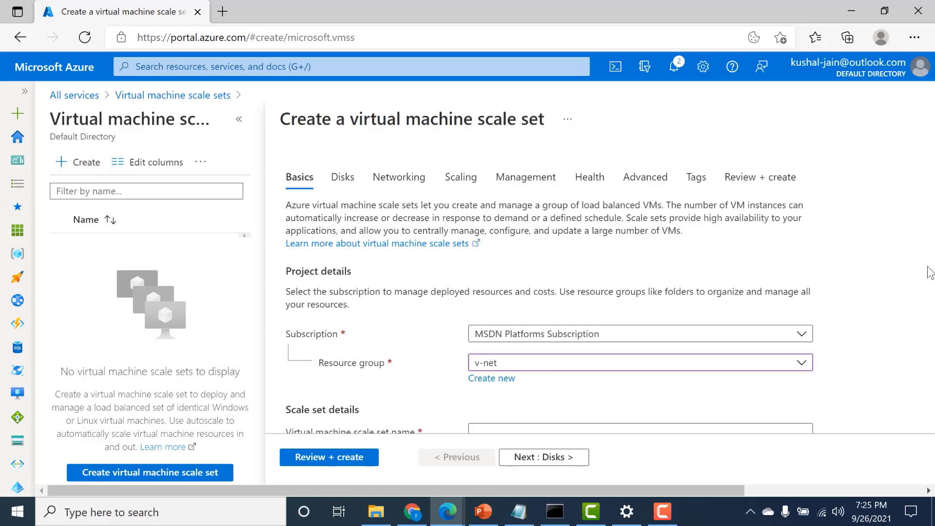
pyautogui.scroll(-5, 931, 273)
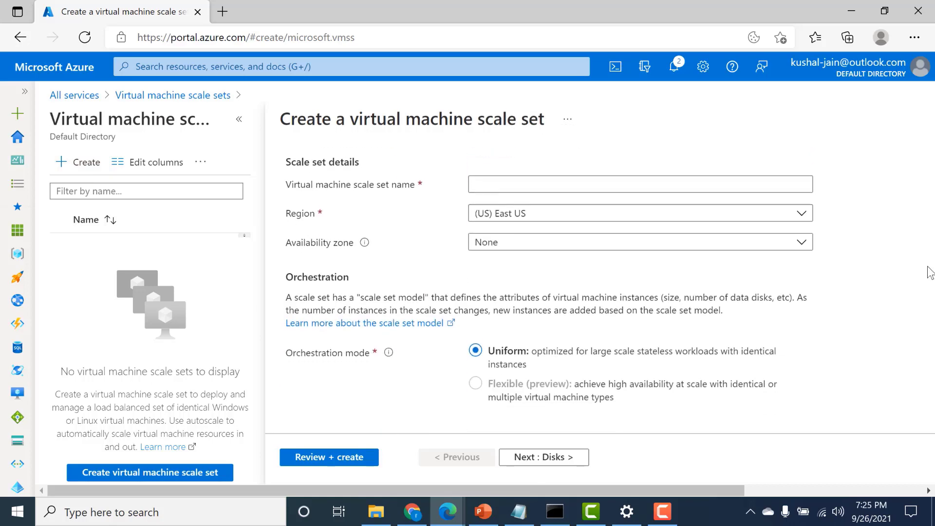
pyautogui.click(674, 180)
pyautogui.write('v')
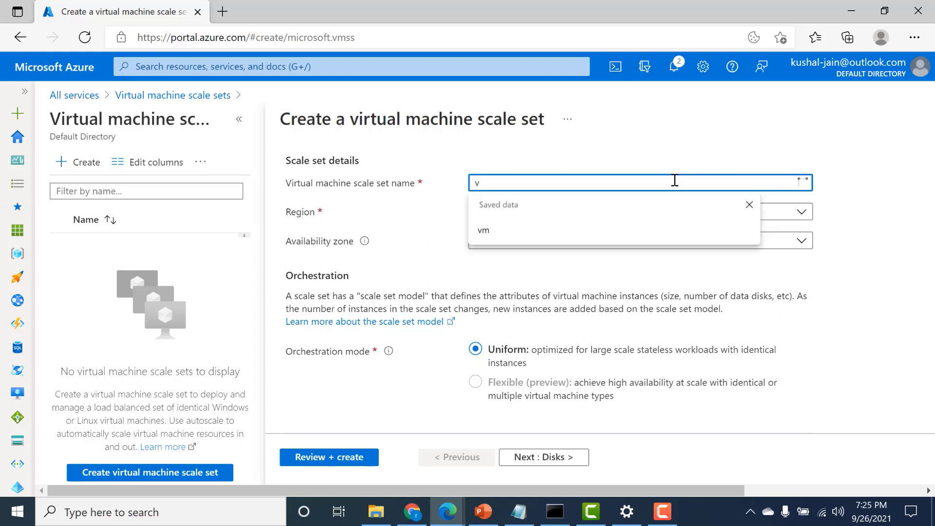
pyautogui.write('scale')
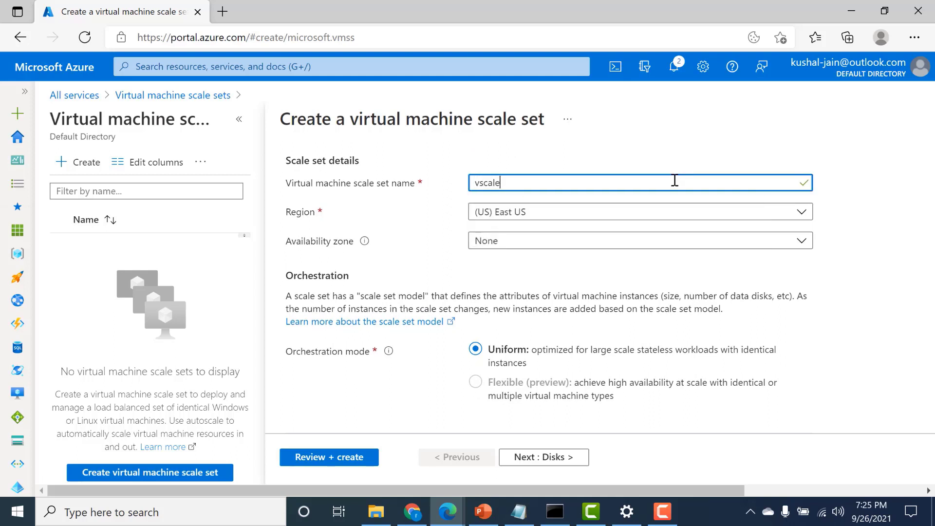
pyautogui.write('set')
pyautogui.click(649, 293)
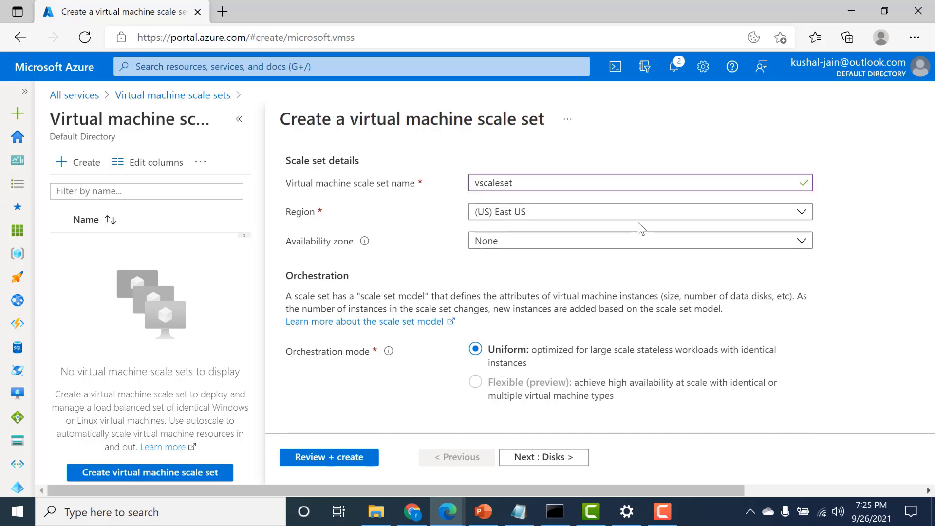
# Switch the administrator account to password authentication and set its username to azureuser
pyautogui.scroll(-5, 603, 256)
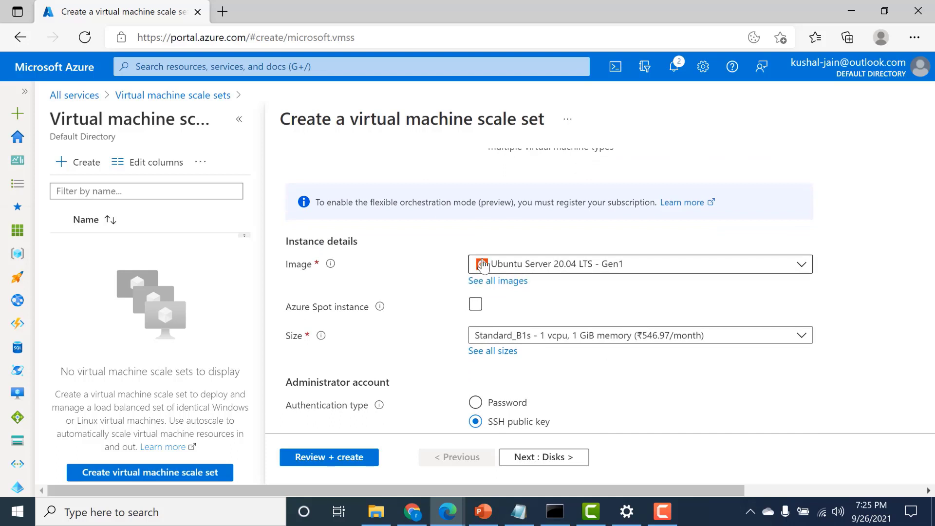
pyautogui.scroll(-2, 428, 355)
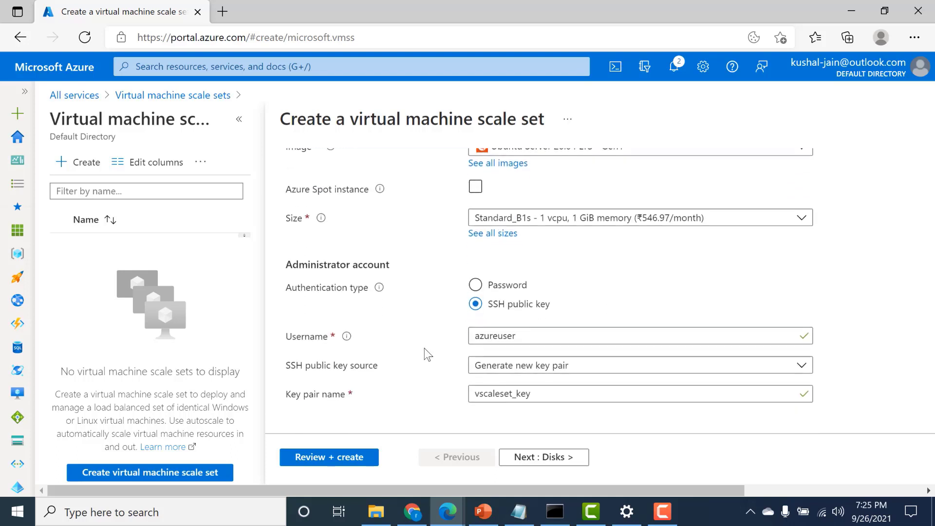
pyautogui.click(477, 283)
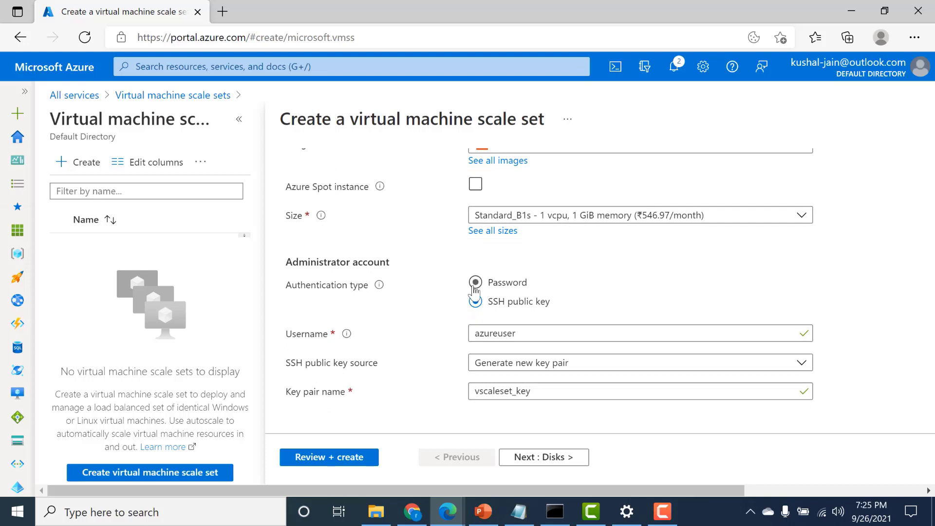
pyautogui.click(477, 331)
pyautogui.write('azure')
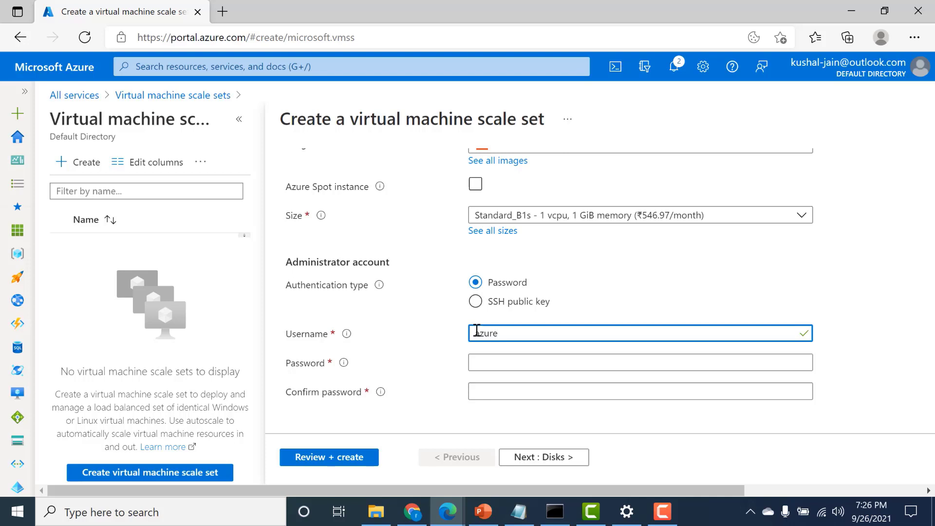
pyautogui.write('user')
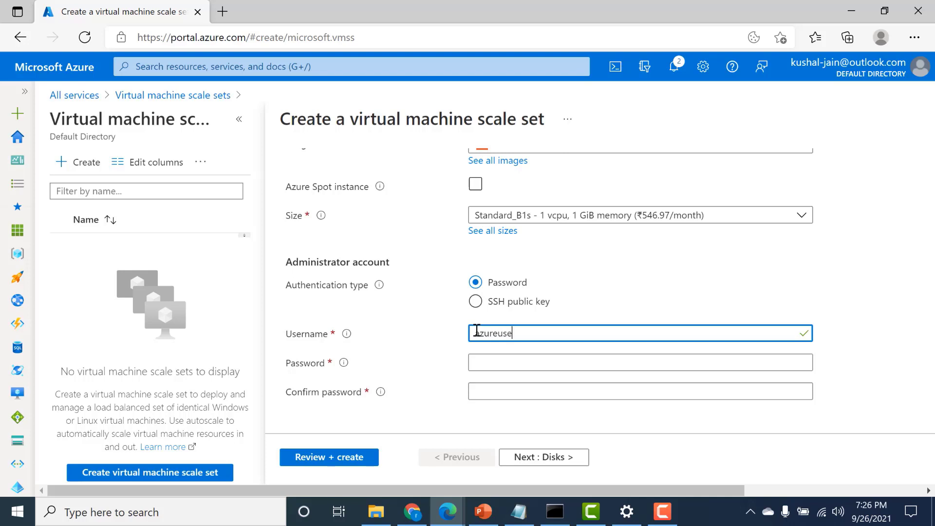
pyautogui.press('BackSpace')
pyautogui.press('BackSpace')
pyautogui.press('BackSpace')
pyautogui.press('BackSpace')
pyautogui.press('BackSpace')
pyautogui.press('BackSpace')
pyautogui.press('BackSpace')
pyautogui.press('BackSpace')
pyautogui.press('BackSpace')
pyautogui.write('azureuser')
pyautogui.press('Tab')
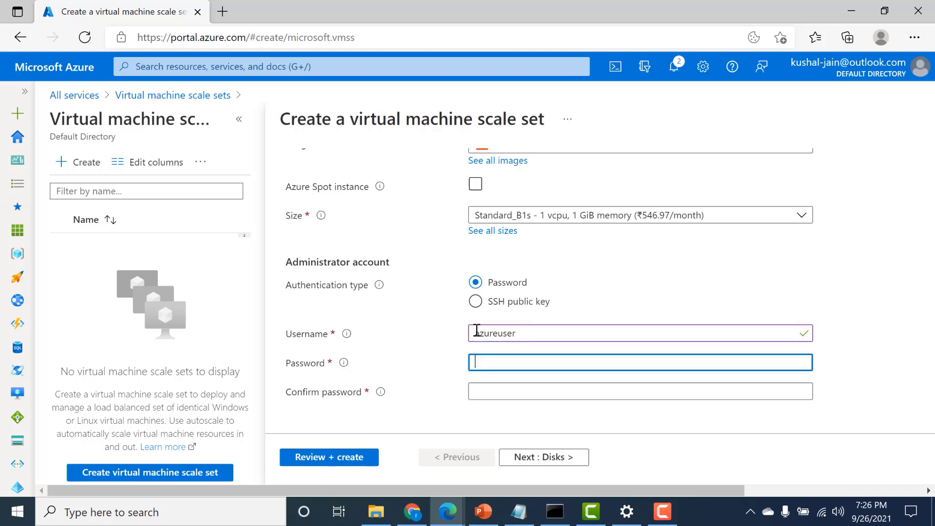
# Enter and confirm the administrator account password, and check over the basic settings
pyautogui.write('************')
pyautogui.click(508, 389)
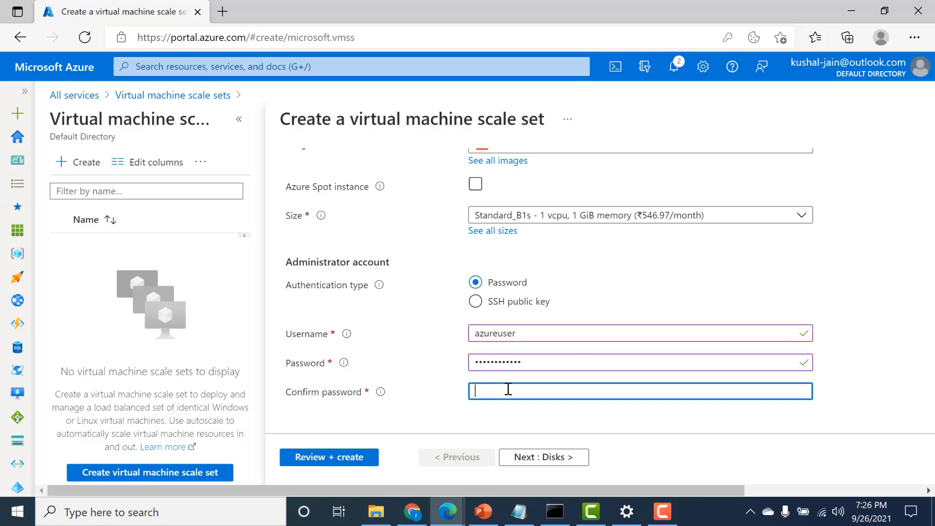
pyautogui.write('************')
pyautogui.click(468, 420)
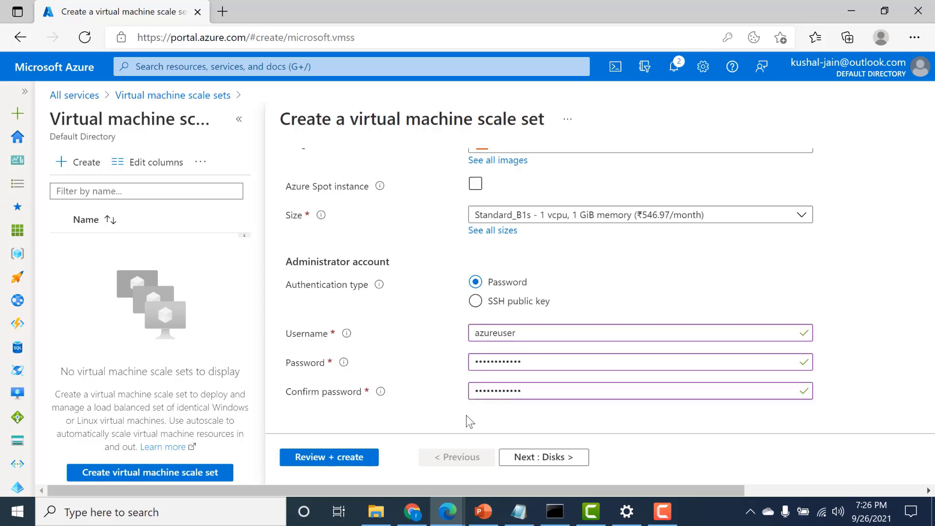
pyautogui.scroll(8, 467, 420)
pyautogui.scroll(-6, 488, 439)
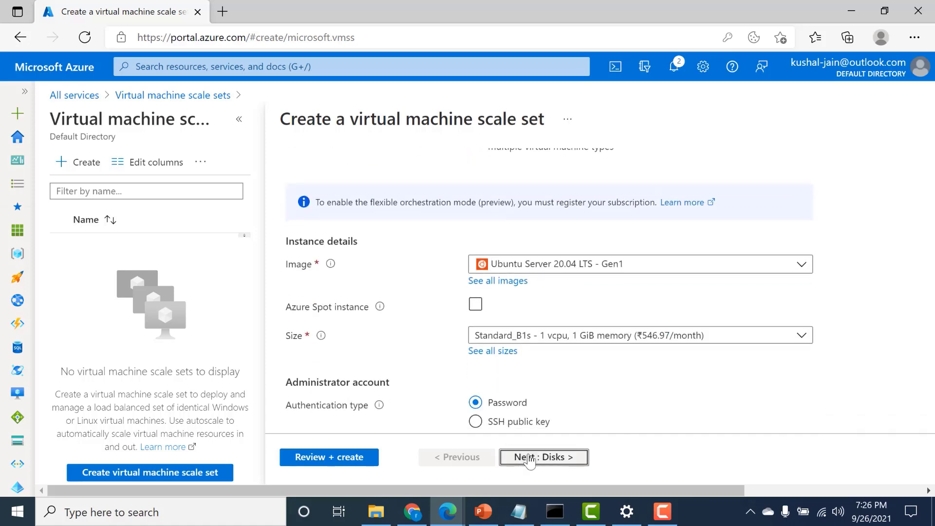
# Keep the default disk settings and continue to the networking settings
pyautogui.click(530, 458)
pyautogui.scroll(-4, 537, 385)
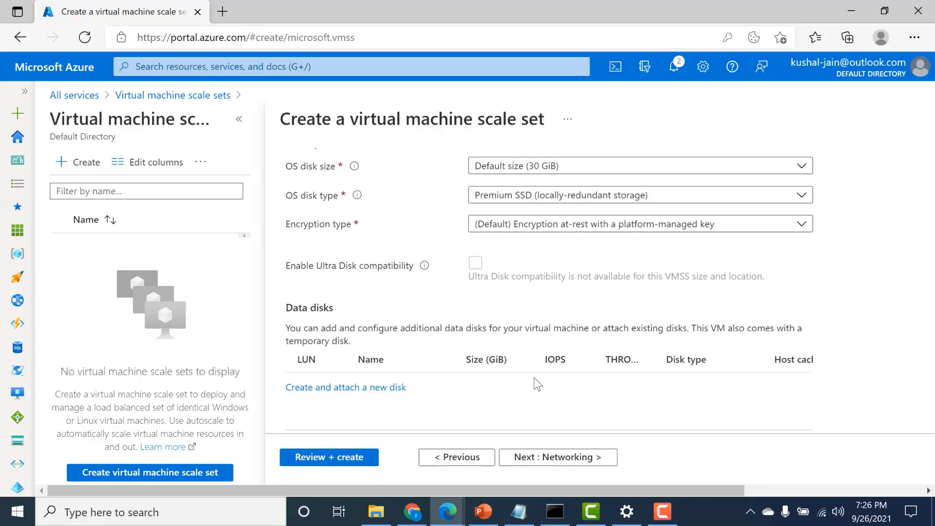
pyautogui.scroll(-2, 536, 405)
pyautogui.click(539, 460)
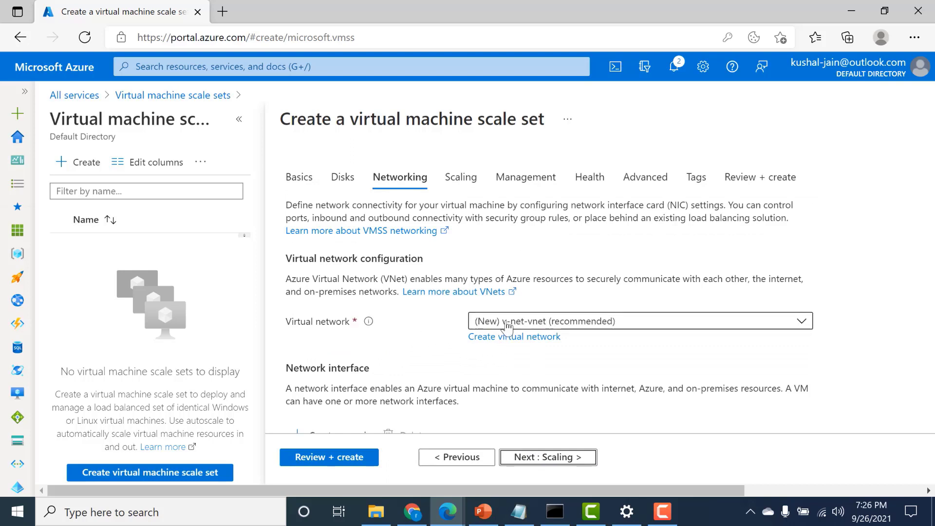
# Select the new v-net-vnet virtual network, toggle the use of a load balancer, and continue to the scaling settings
pyautogui.click(509, 324)
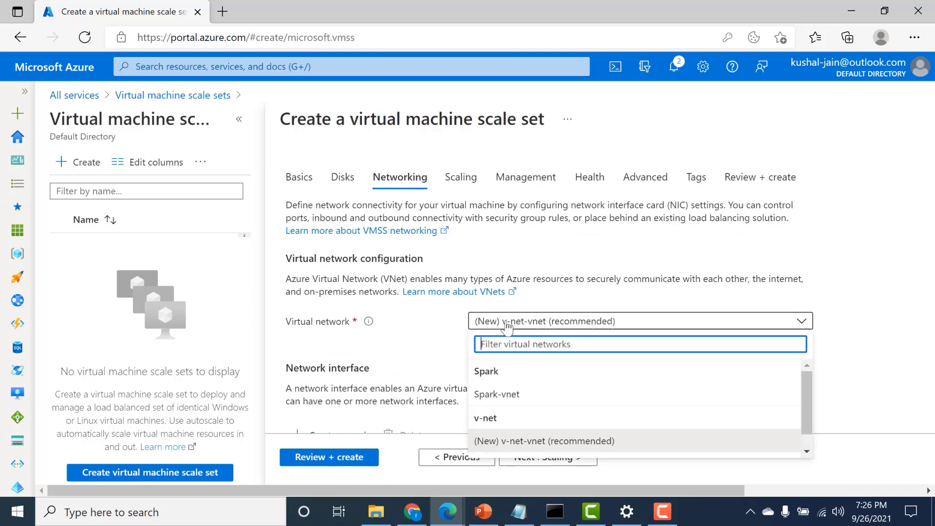
pyautogui.click(504, 447)
pyautogui.scroll(-3, 428, 370)
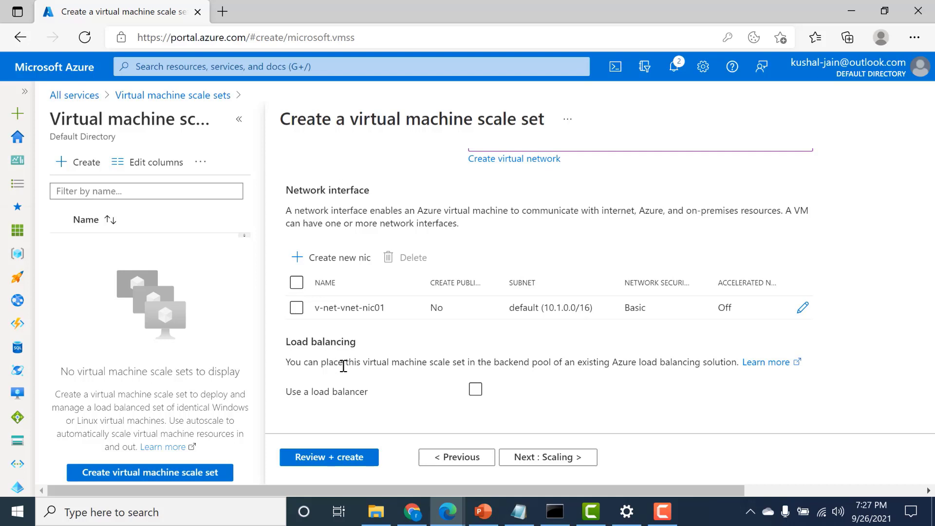
pyautogui.click(477, 394)
pyautogui.click(538, 459)
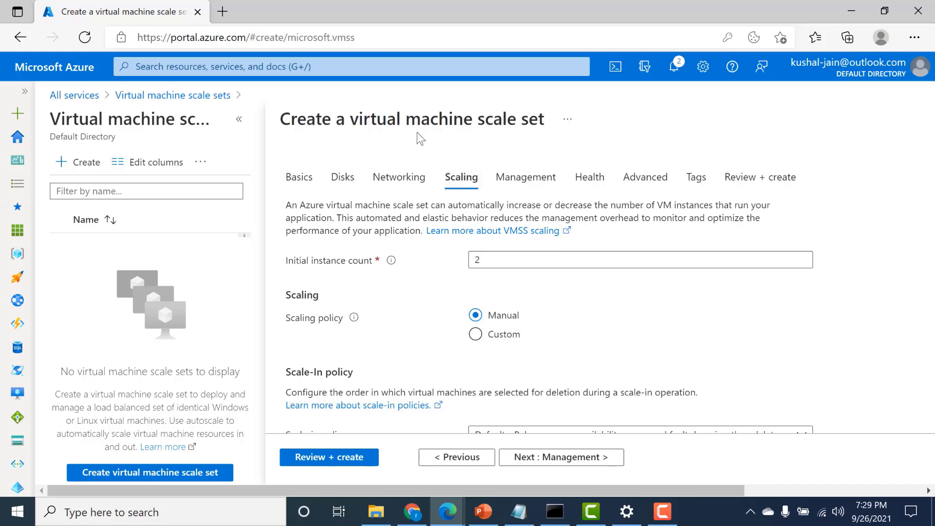
# Review the initial instance count on the scaling settings and the upgrade and monitoring options under management
pyautogui.doubleClick(472, 266)
pyautogui.click(392, 292)
pyautogui.click(517, 191)
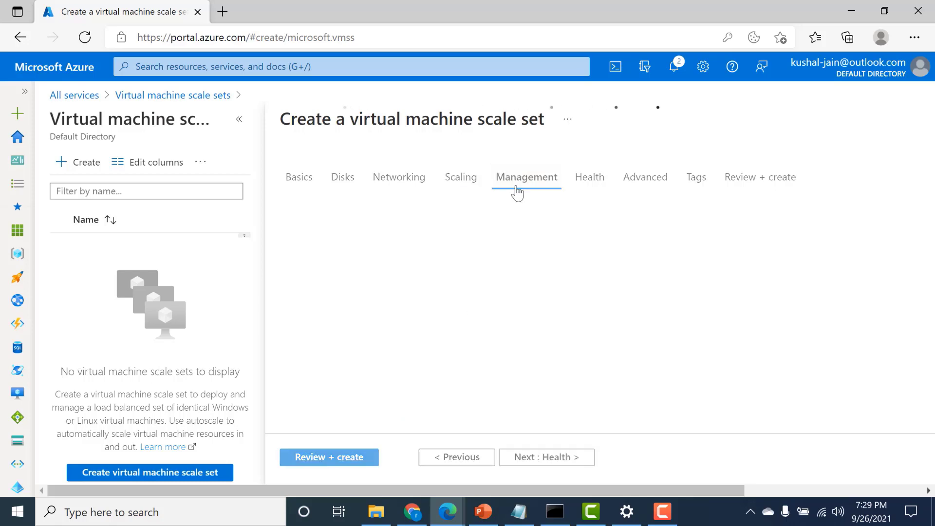
pyautogui.scroll(-5, 508, 243)
pyautogui.scroll(5, 510, 254)
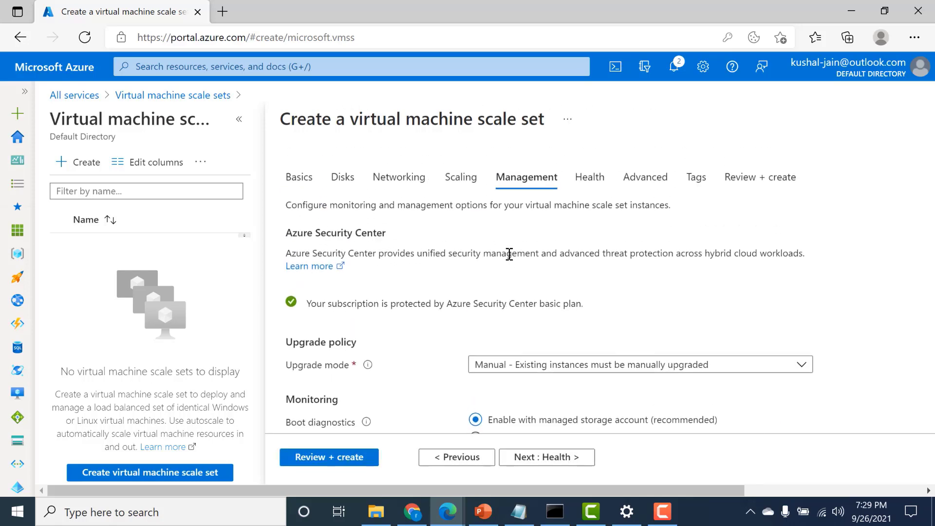
# Enable application health monitoring for the scale set and review its monitor, protocol, port and path settings
pyautogui.click(598, 184)
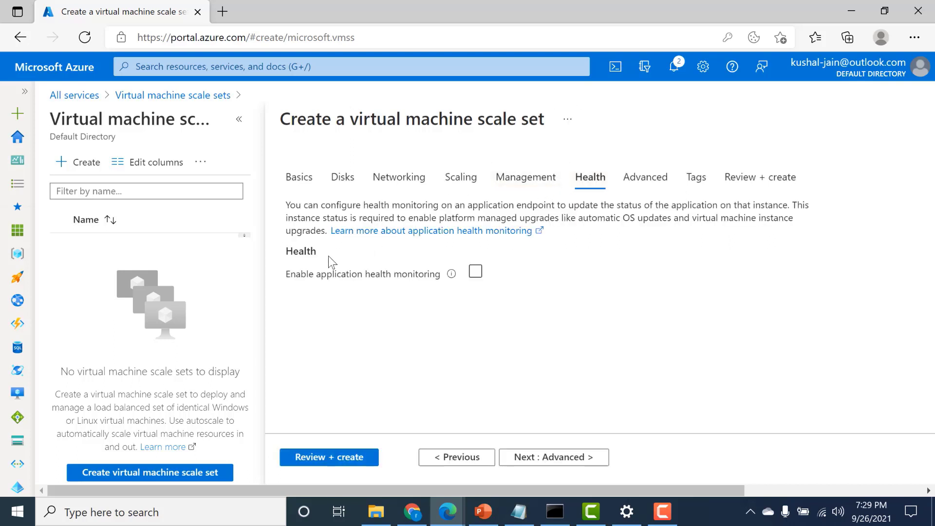
pyautogui.click(475, 274)
pyautogui.click(476, 273)
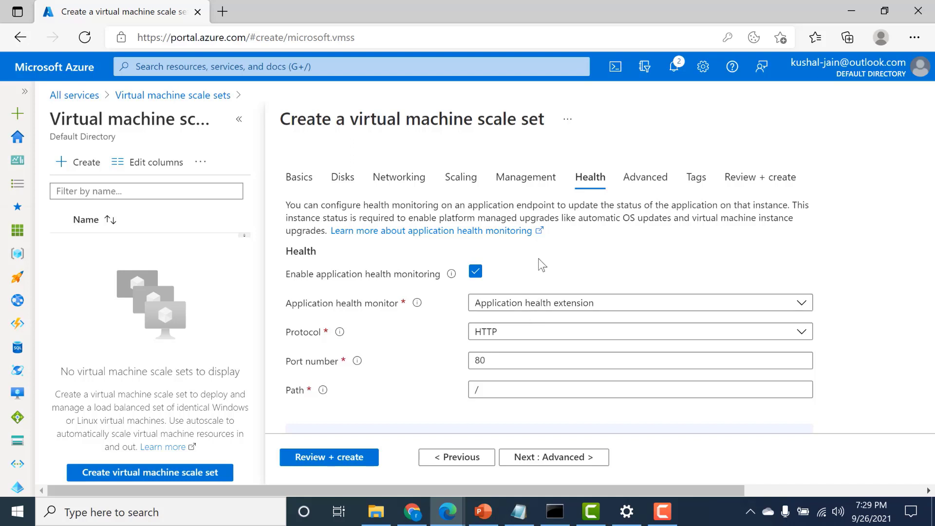
pyautogui.scroll(-2, 542, 266)
pyautogui.scroll(2, 543, 263)
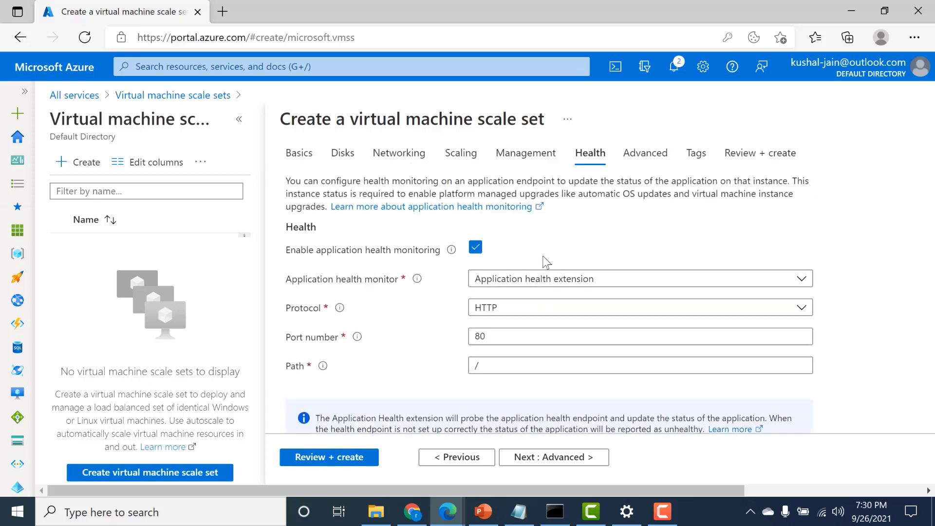
# Go to the custom data field in the advanced settings and switch to the cloud-config script in Notepad
pyautogui.click(645, 180)
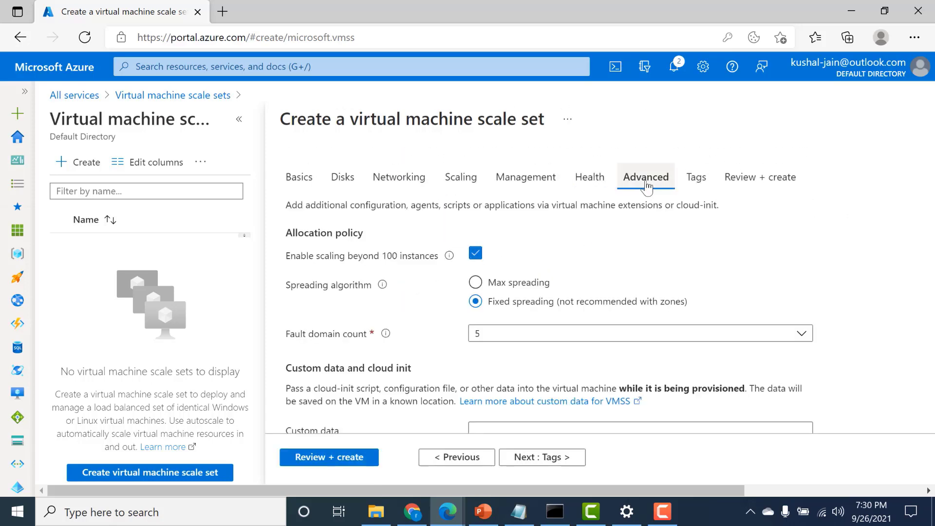
pyautogui.scroll(-5, 590, 215)
pyautogui.click(591, 215)
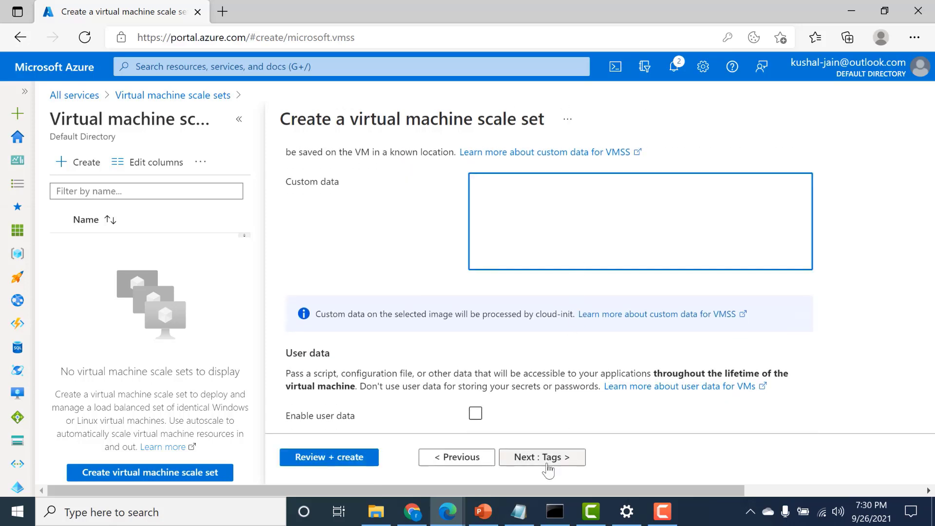
pyautogui.click(506, 512)
pyautogui.moveTo(160, 349); pyautogui.dragTo(2, 2)
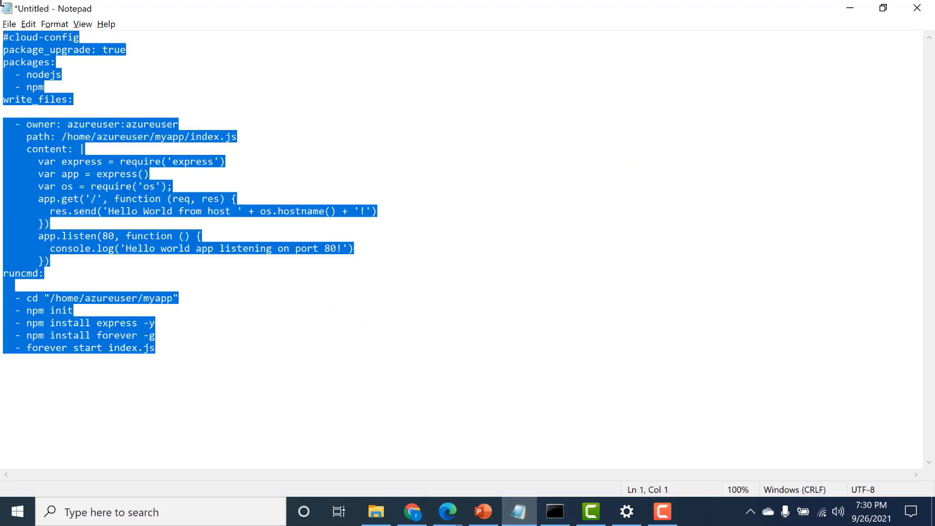
pyautogui.press('Tab')
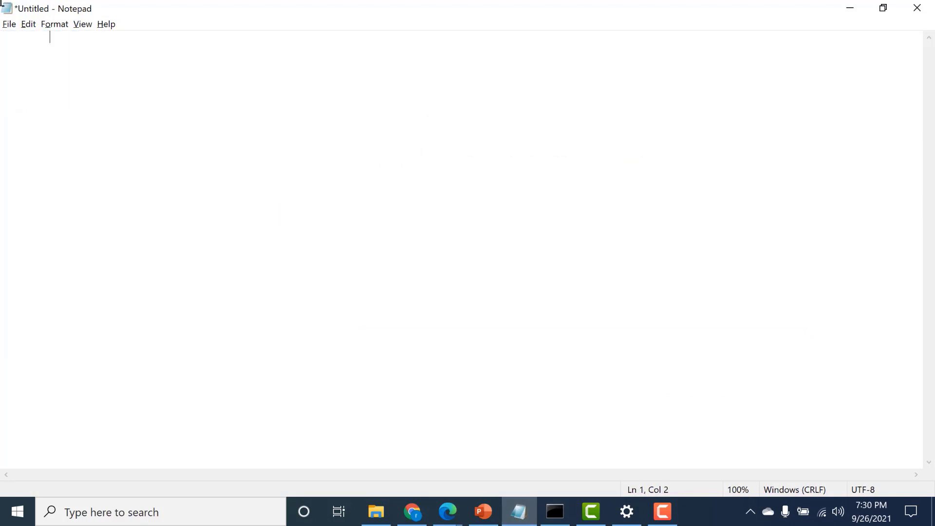
pyautogui.hotkey('ctrl', 'z')
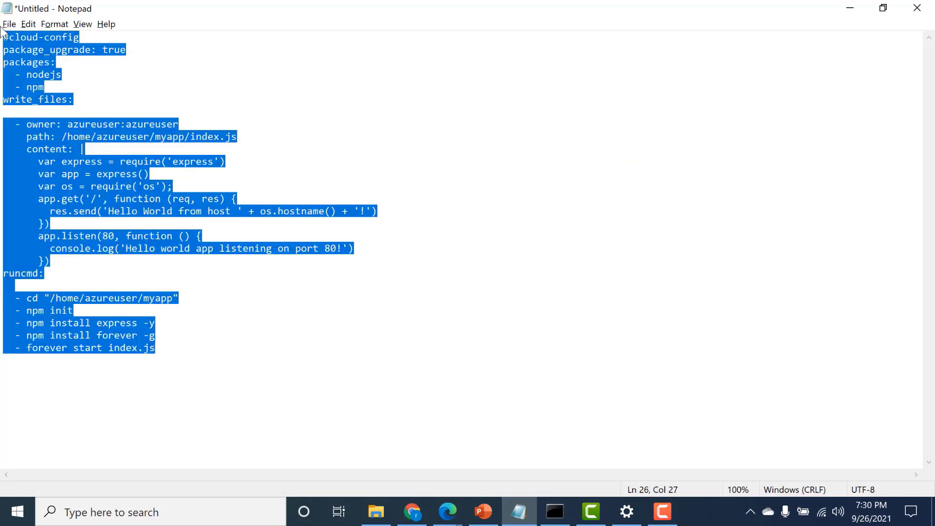
pyautogui.click(26, 186)
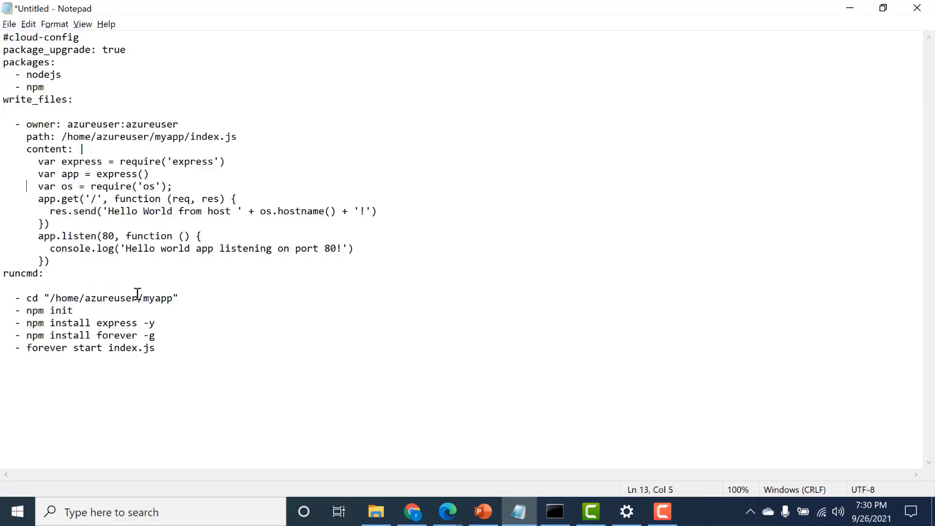
# Copy the entire cloud-config script from Notepad into the scale set's custom data in Edge and continue past the tags to the final review
pyautogui.moveTo(164, 347); pyautogui.dragTo(2, 40)
pyautogui.hotkey('alt', 'Tab')
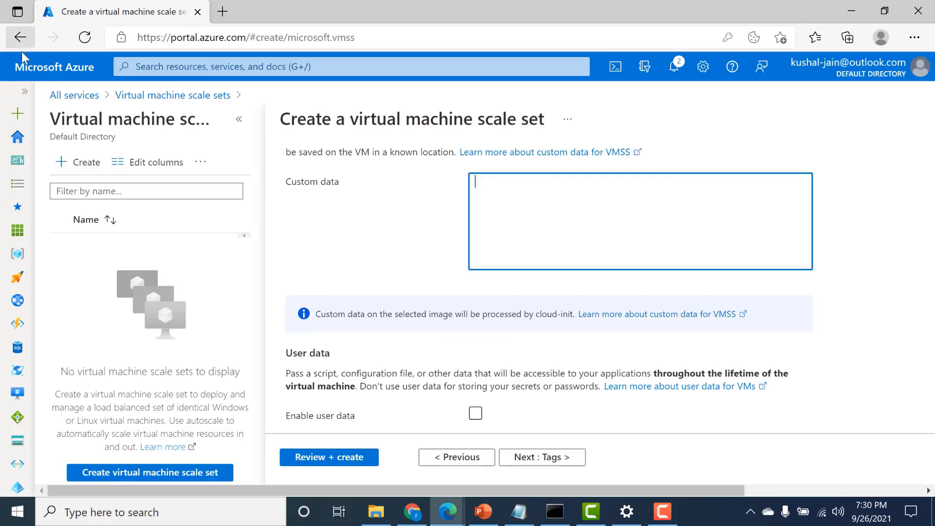
pyautogui.hotkey('ctrl', 'v')
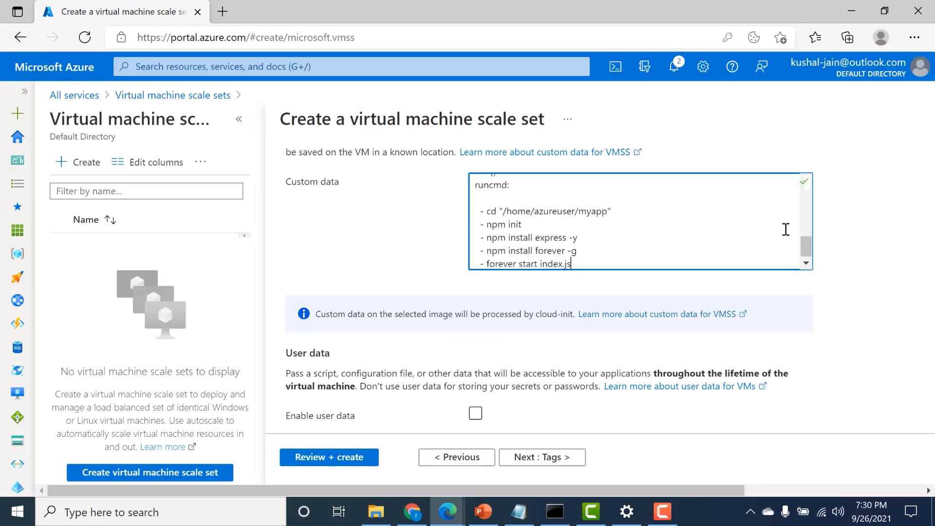
pyautogui.moveTo(807, 212); pyautogui.dragTo(808, 259)
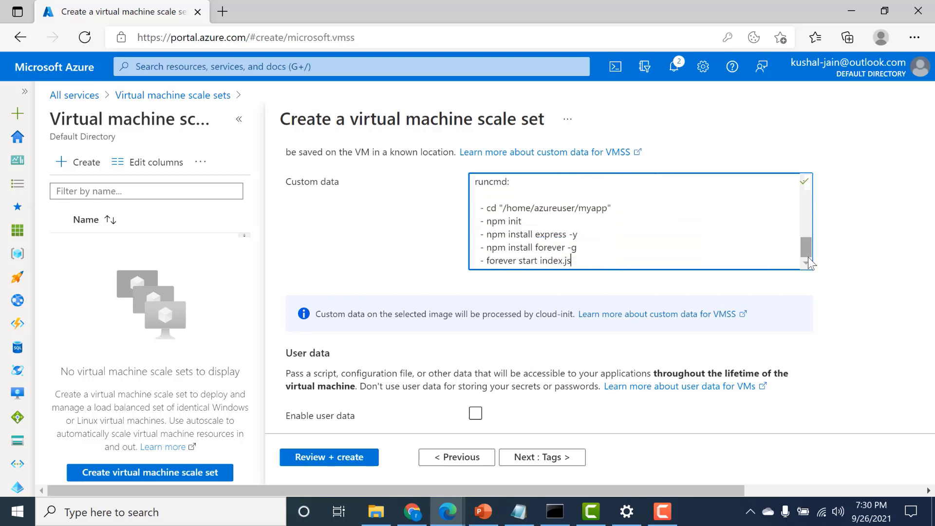
pyautogui.click(550, 459)
pyautogui.click(550, 459)
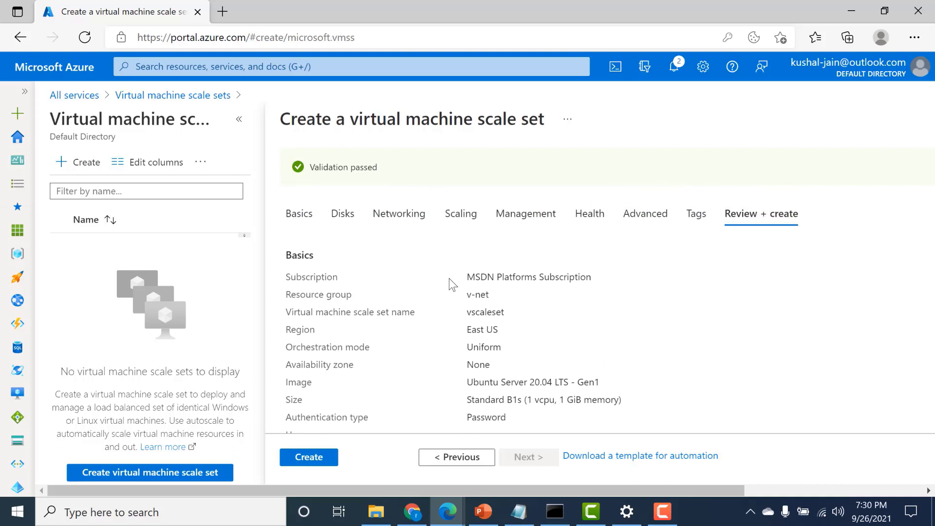
# Review the basics, initial instance count and disk settings in the scale set's summary
pyautogui.scroll(-4, 450, 281)
pyautogui.scroll(-1, 449, 280)
pyautogui.scroll(5, 449, 280)
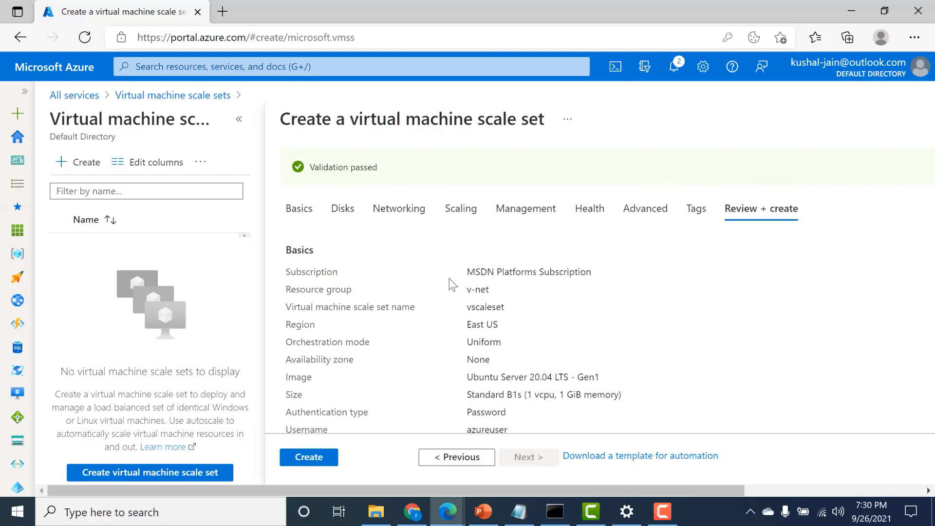
pyautogui.scroll(-4, 449, 280)
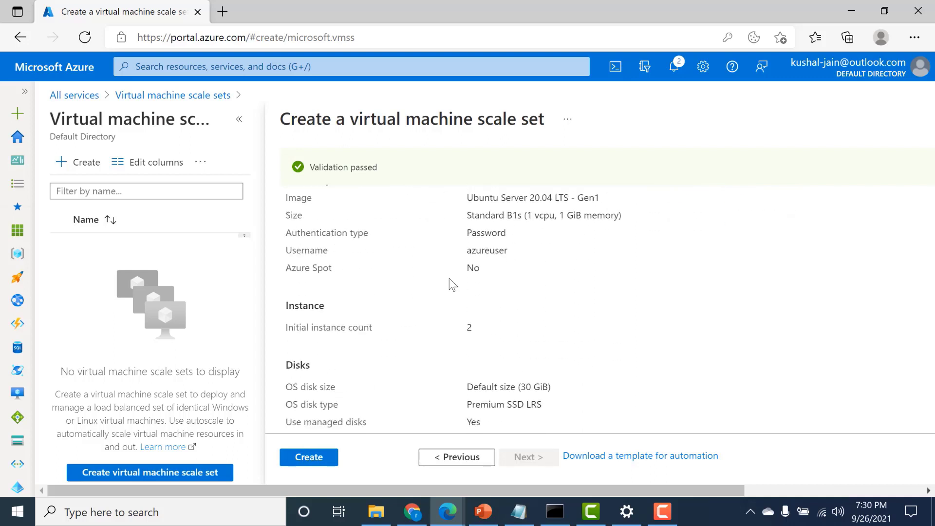
pyautogui.moveTo(372, 294); pyautogui.dragTo(315, 293)
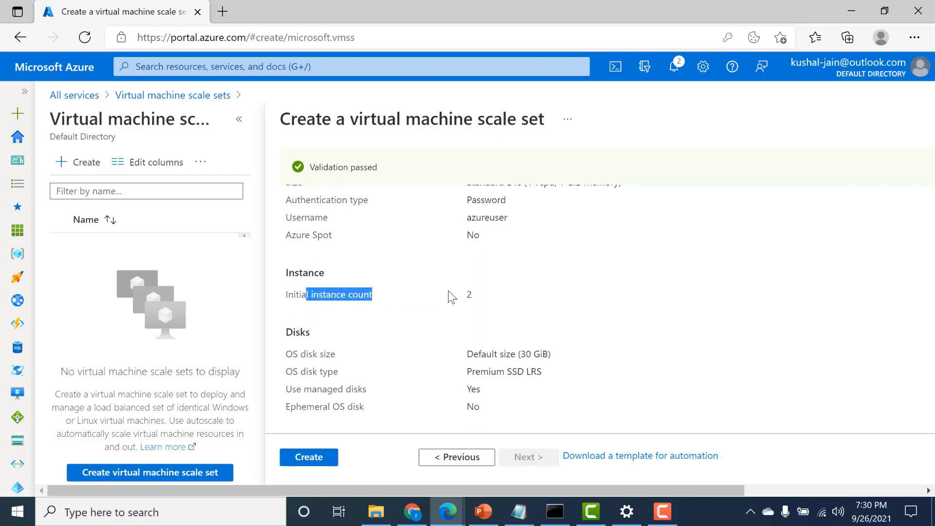
pyautogui.click(472, 292)
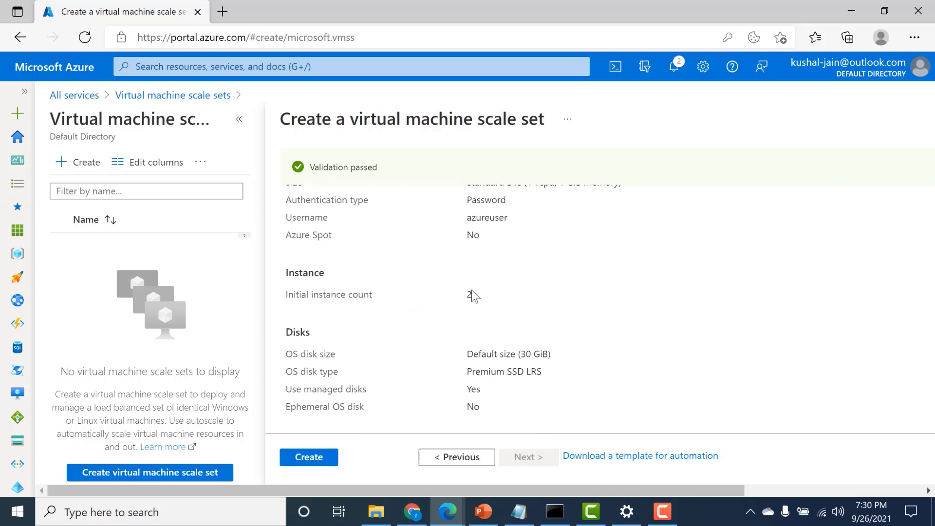
# Check the health monitor's protocol, port and path in the summary and create the scale set
pyautogui.scroll(-10, 472, 290)
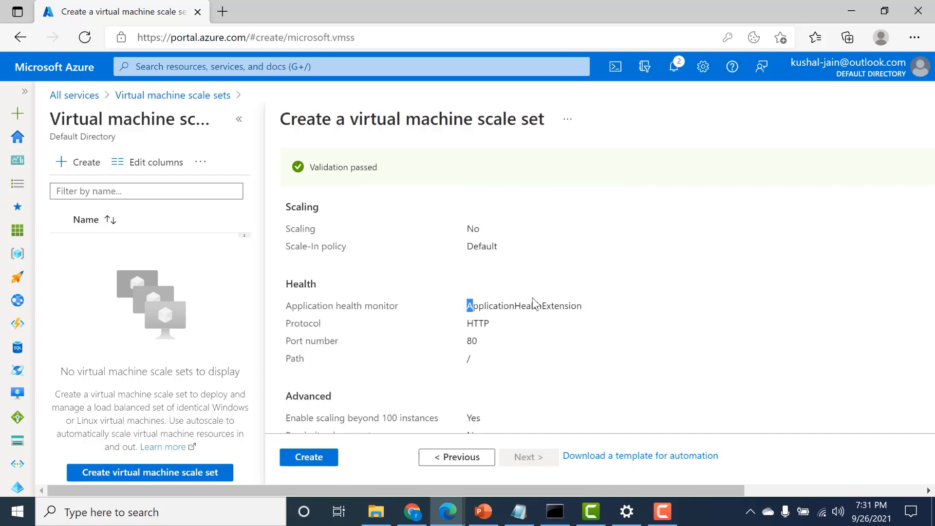
pyautogui.moveTo(490, 324); pyautogui.dragTo(467, 325)
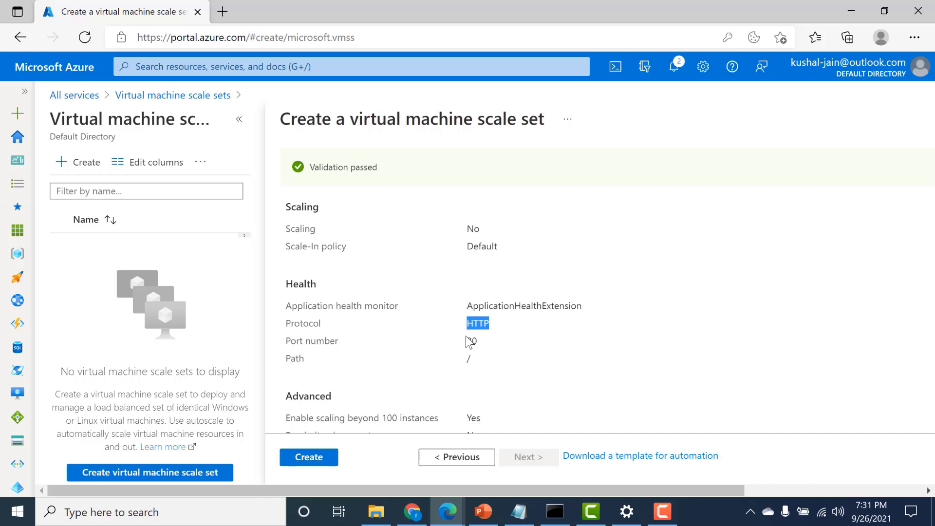
pyautogui.moveTo(467, 341); pyautogui.dragTo(480, 342)
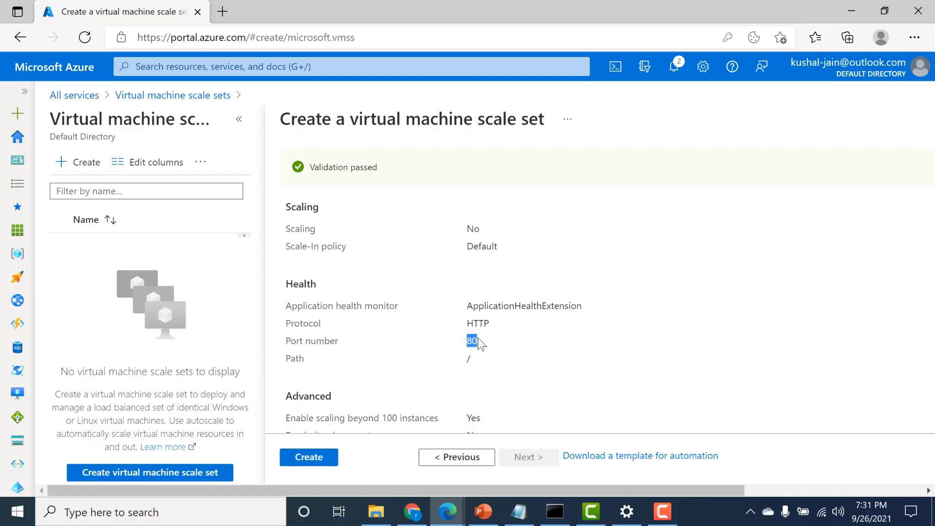
pyautogui.scroll(-2, 481, 344)
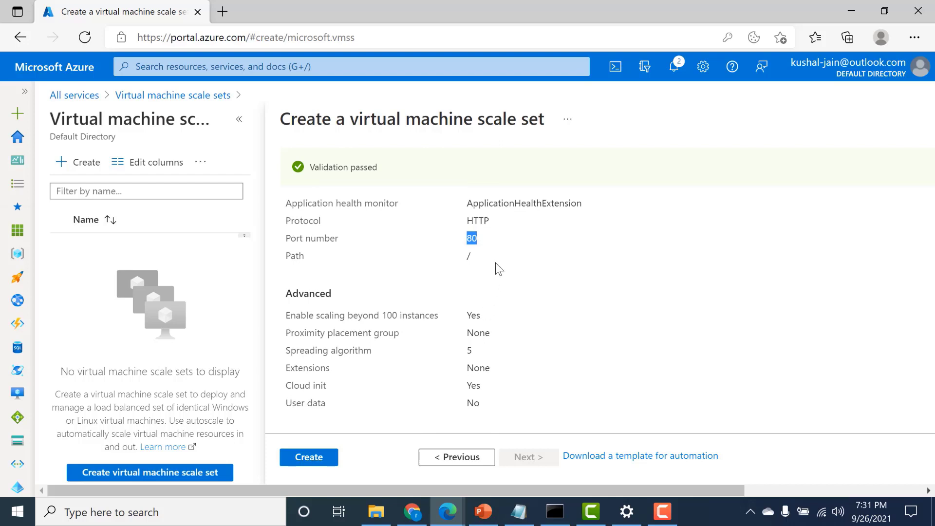
pyautogui.moveTo(481, 253); pyautogui.dragTo(464, 246)
pyautogui.click(309, 458)
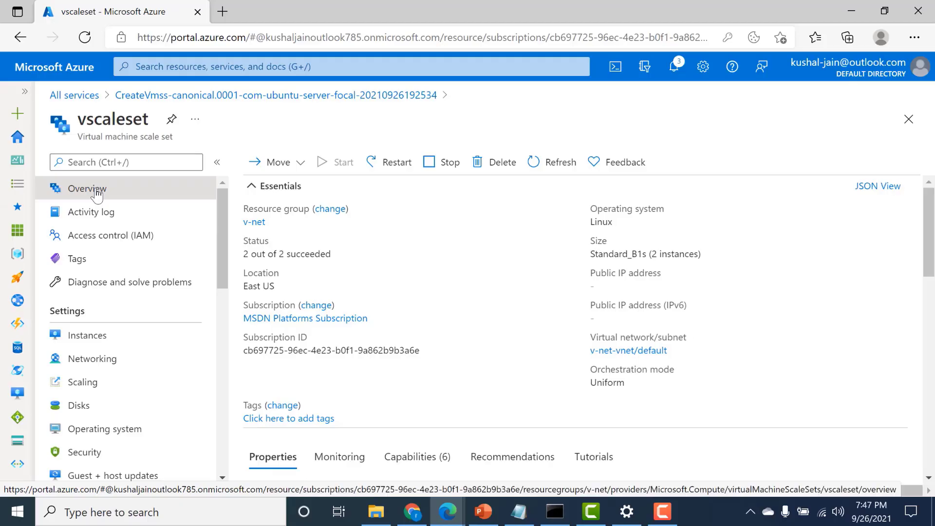
# Check the health state of vscaleset's instances, and set the manual scale instance count to 3 and save it
pyautogui.click(88, 337)
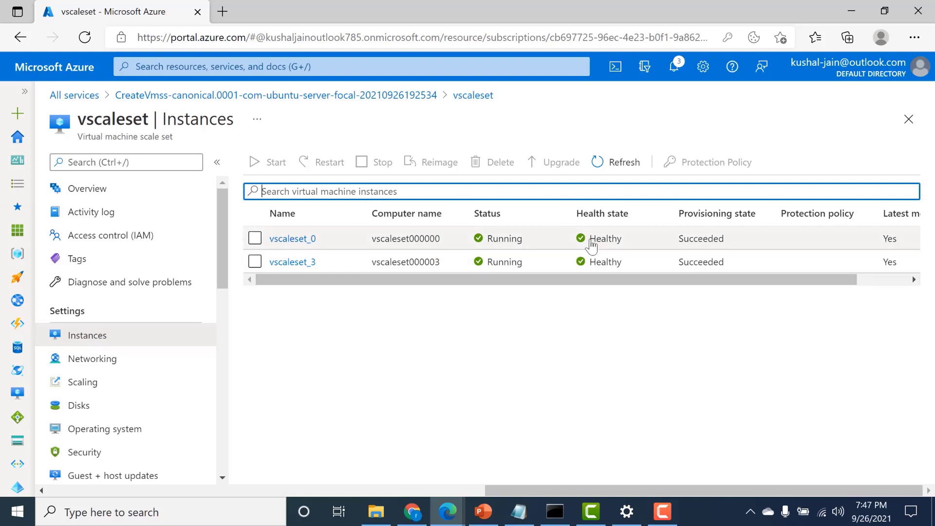
pyautogui.moveTo(590, 241); pyautogui.dragTo(622, 247)
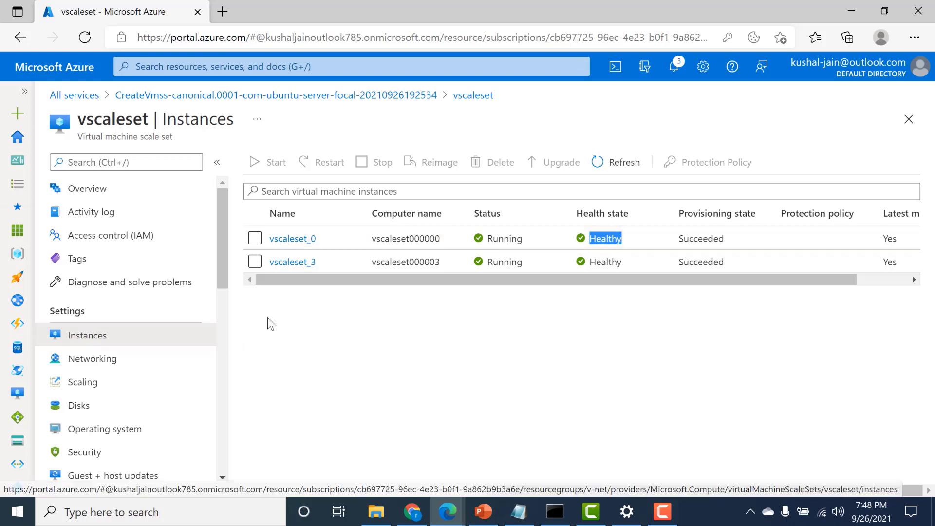
pyautogui.click(108, 385)
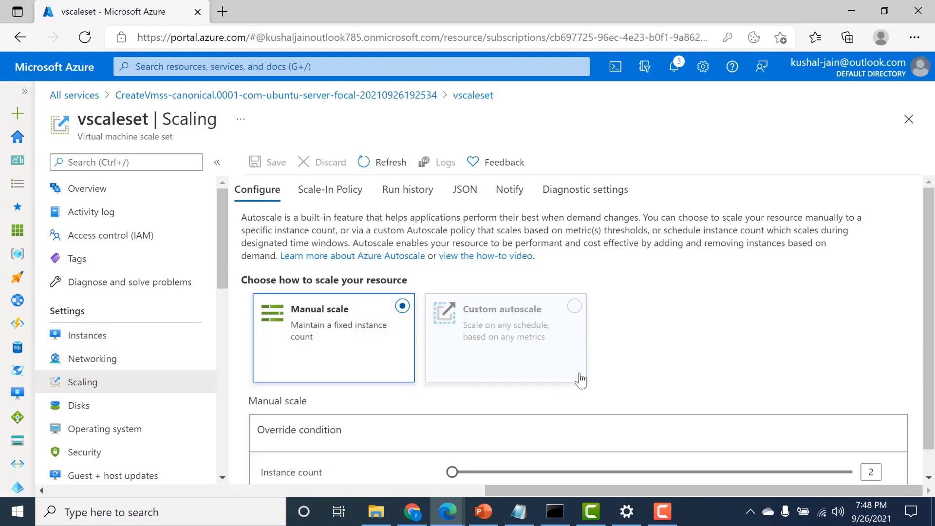
pyautogui.scroll(-1, 934, 308)
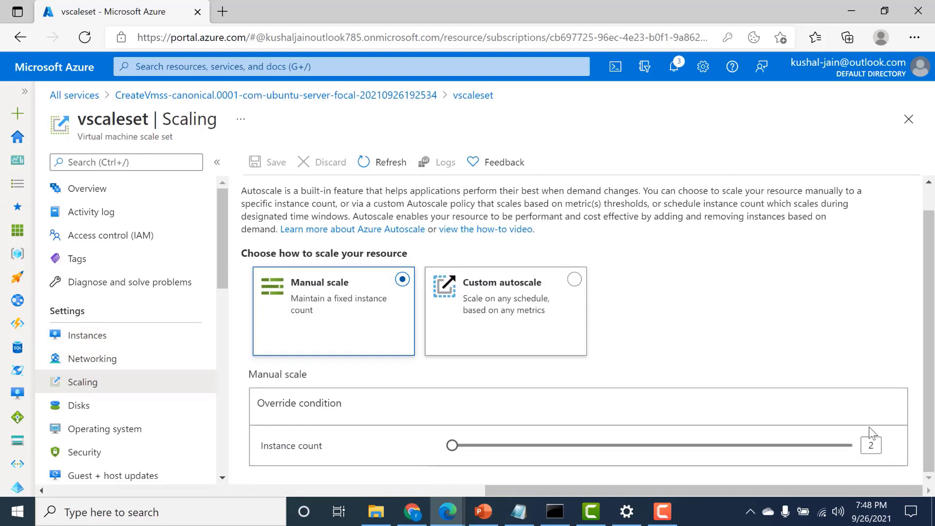
pyautogui.click(873, 444)
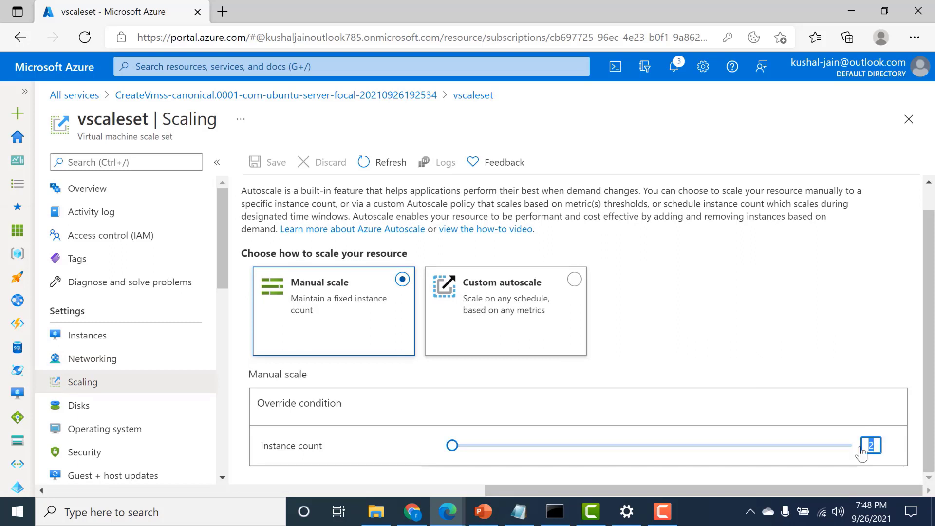
pyautogui.write('3')
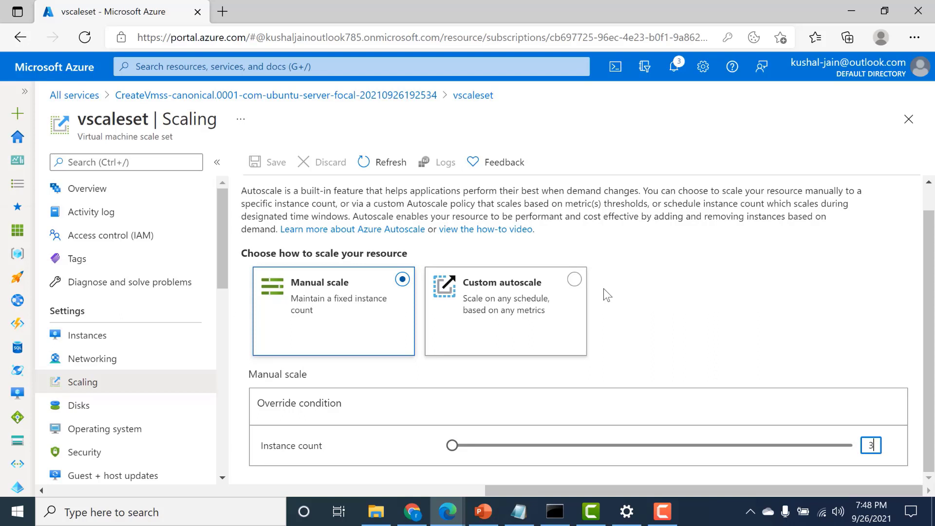
pyautogui.click(631, 294)
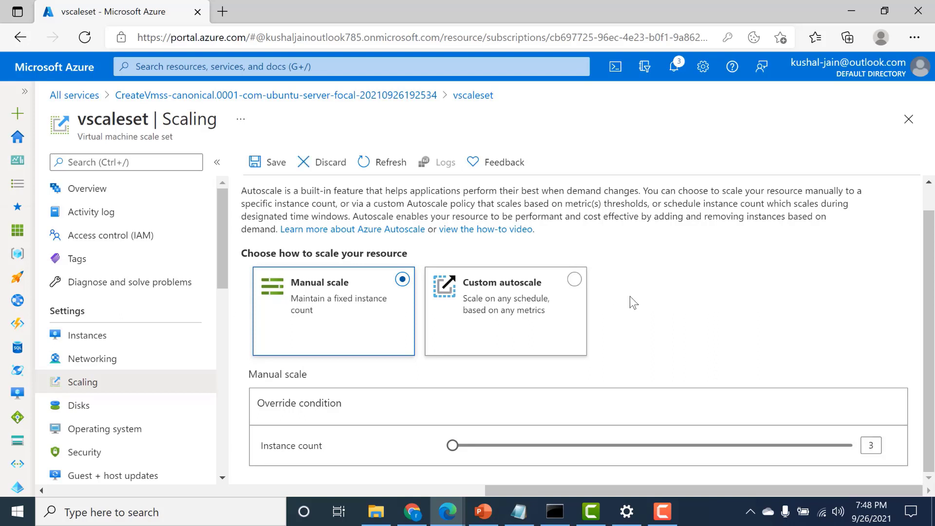
pyautogui.click(263, 167)
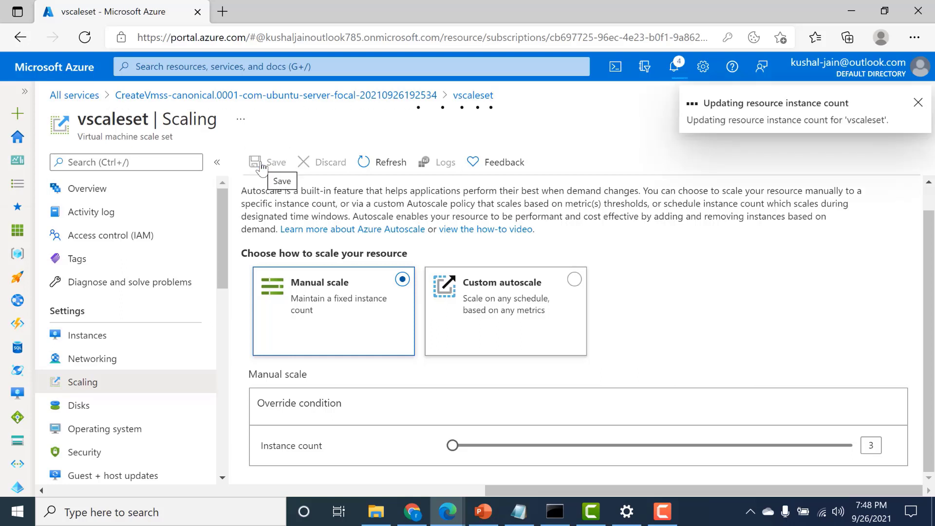
# Examine the status and health state of the newly added instances in vscaleset's instance list, refreshing the list
pyautogui.click(117, 337)
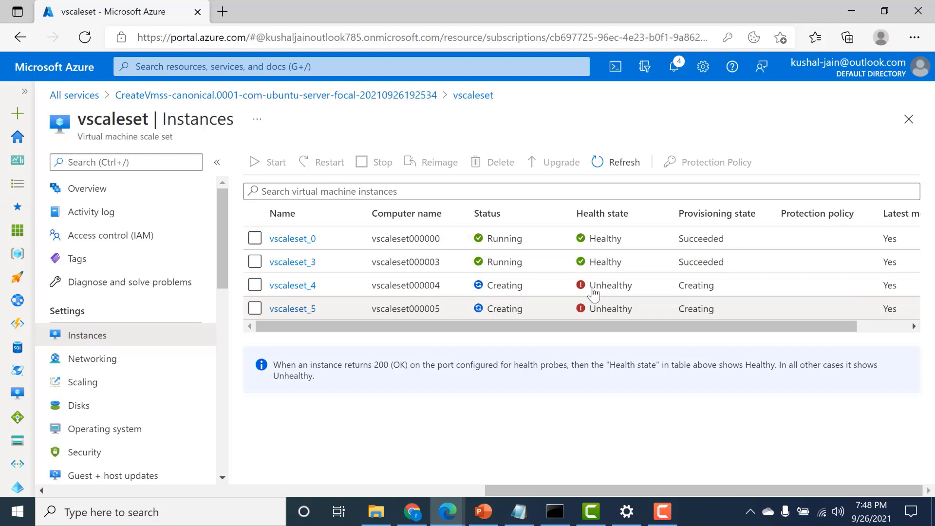
pyautogui.click(615, 165)
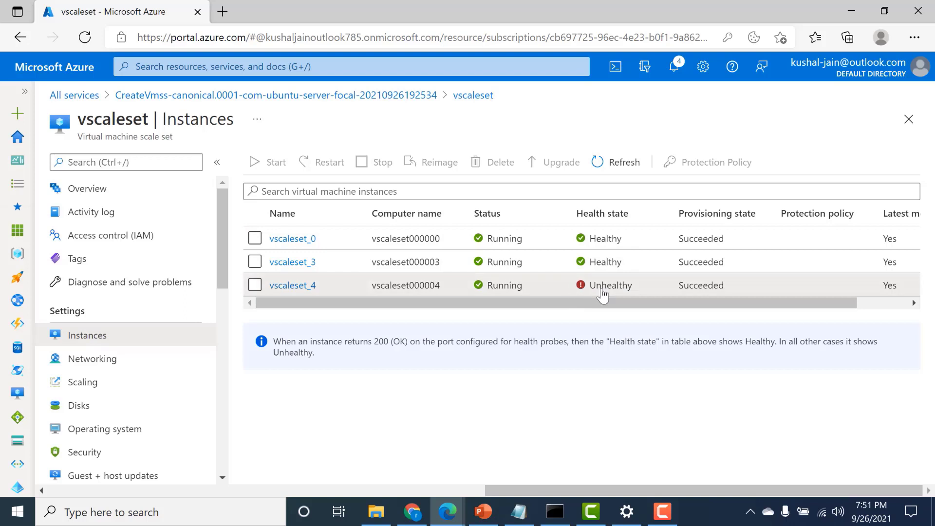
pyautogui.doubleClick(602, 289)
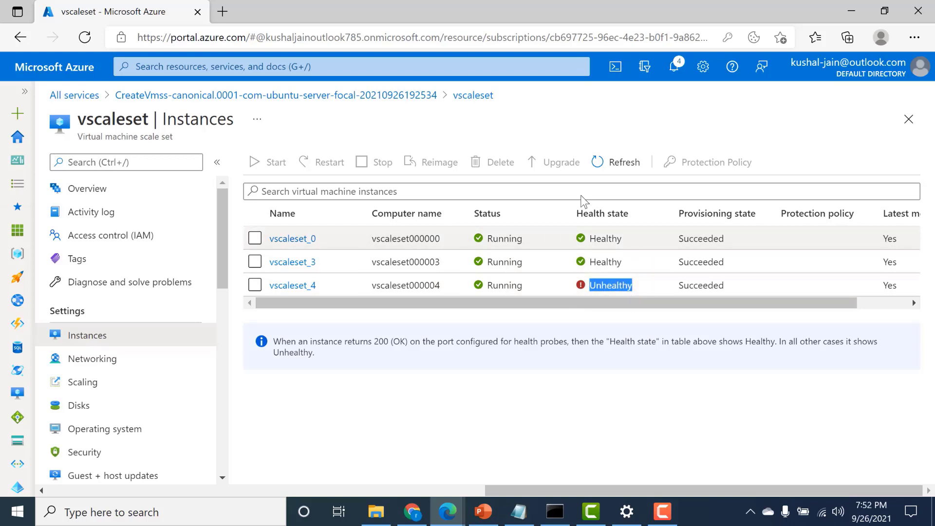
pyautogui.click(617, 174)
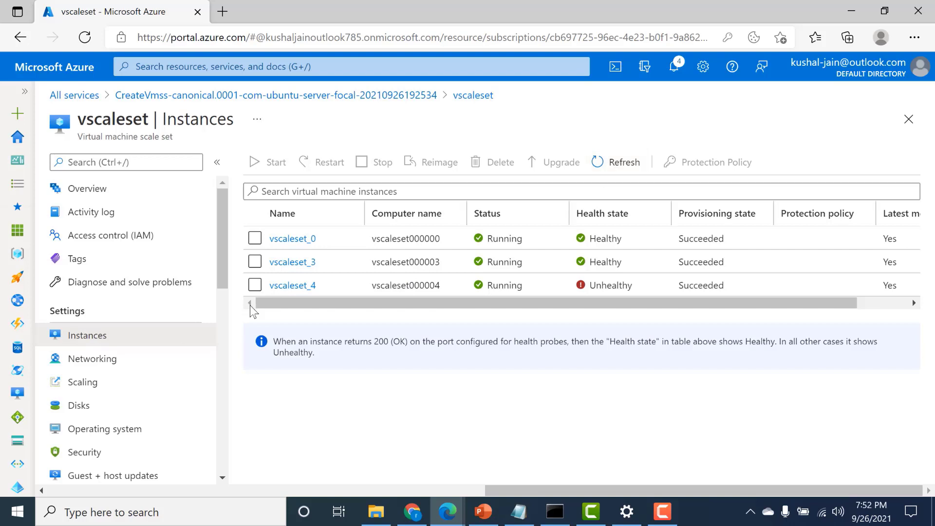
# Open vscaleset's configuration settings and read the overprovisioning description and its enable option
pyautogui.click(109, 382)
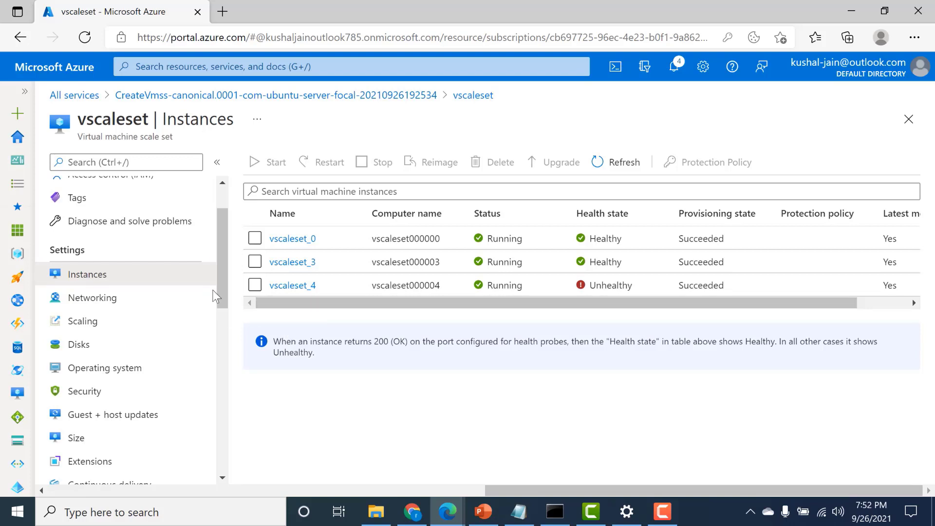
pyautogui.scroll(-2, 224, 305)
pyautogui.scroll(-2, 224, 305)
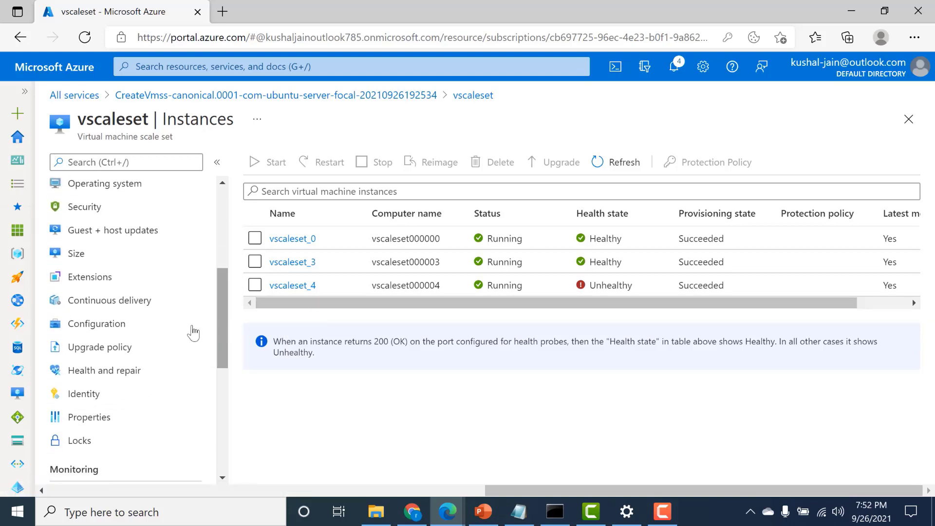
pyautogui.click(146, 325)
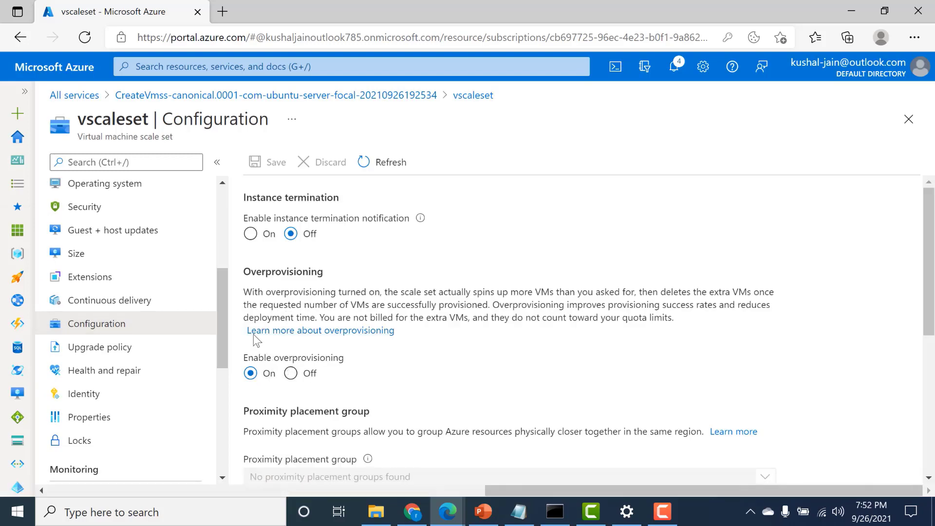
pyautogui.moveTo(243, 359); pyautogui.dragTo(325, 362)
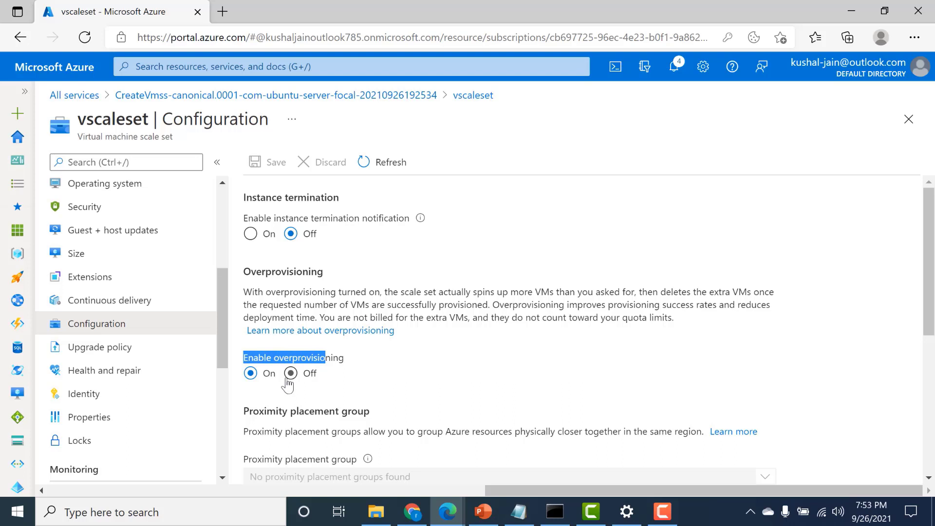
pyautogui.moveTo(276, 292); pyautogui.dragTo(444, 293)
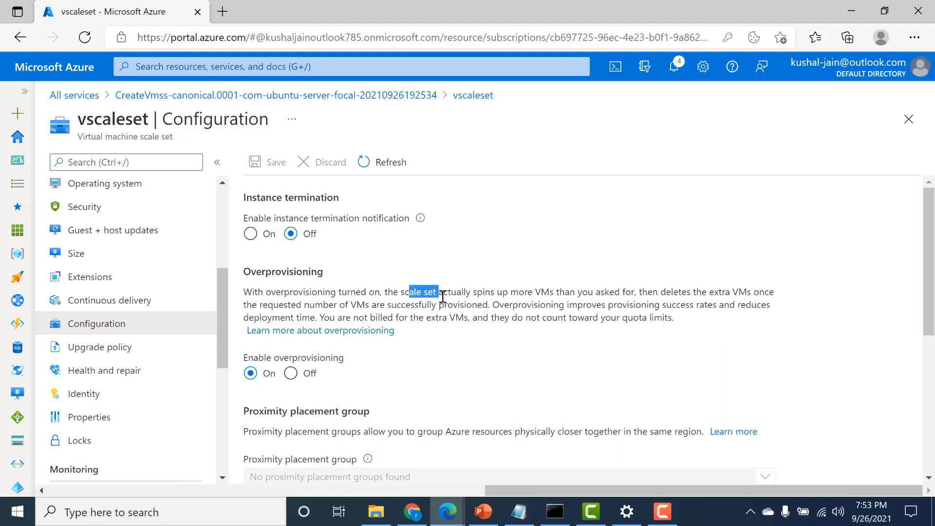
pyautogui.moveTo(510, 293); pyautogui.dragTo(767, 296)
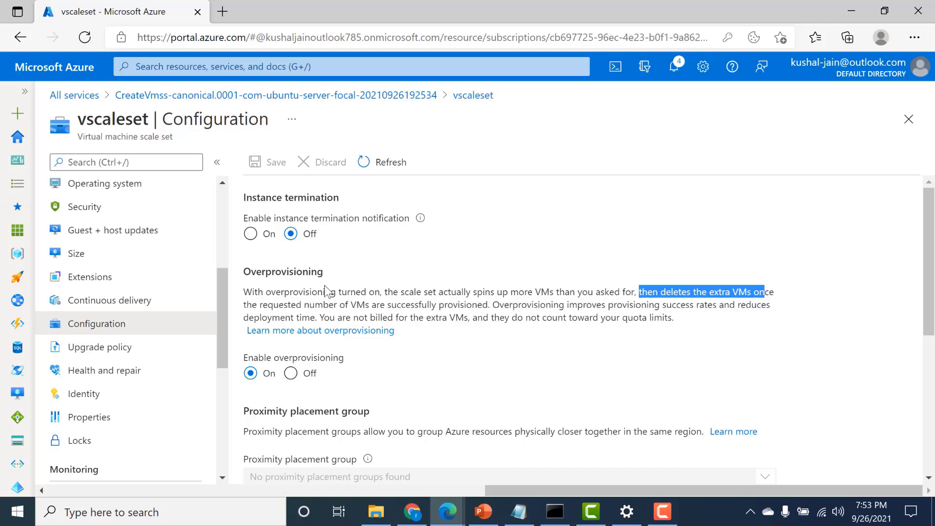
pyautogui.moveTo(322, 297); pyautogui.dragTo(445, 298)
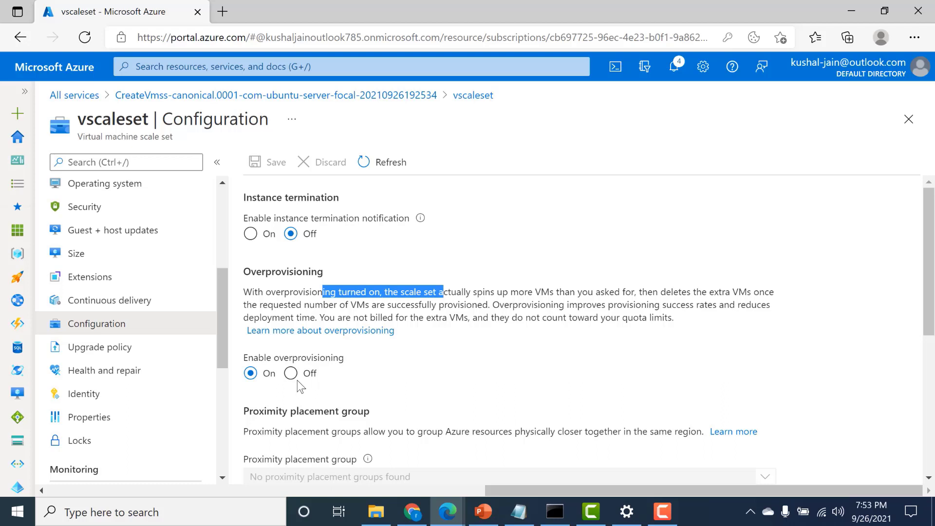
# Return to vscaleset's scaling settings
pyautogui.moveTo(227, 333); pyautogui.dragTo(218, 282)
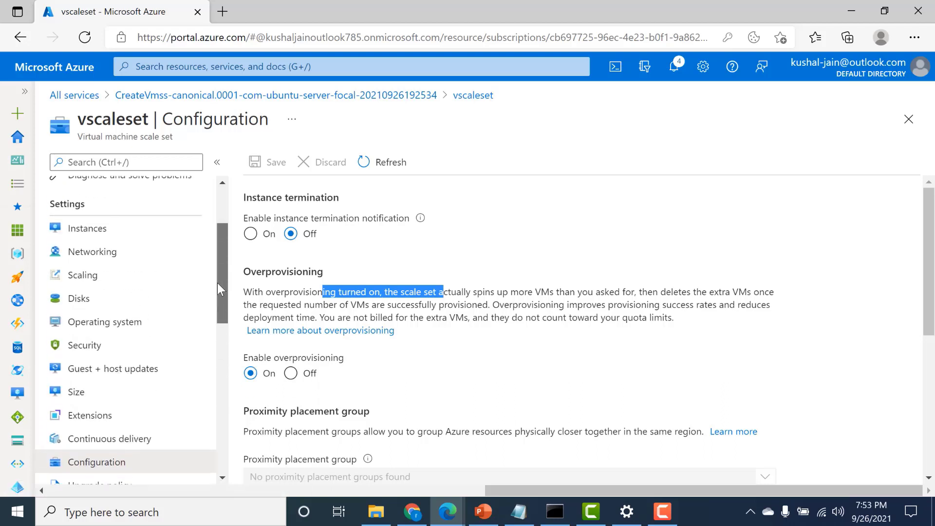
pyautogui.click(163, 286)
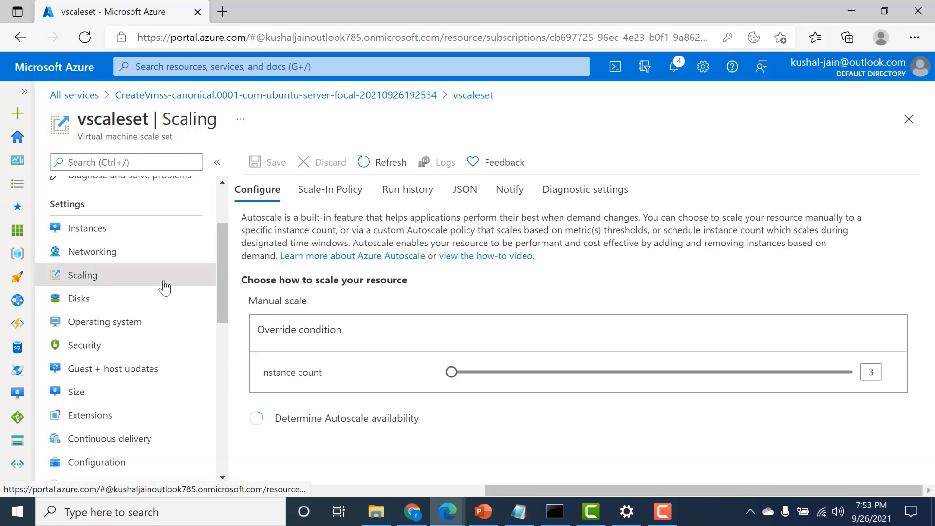